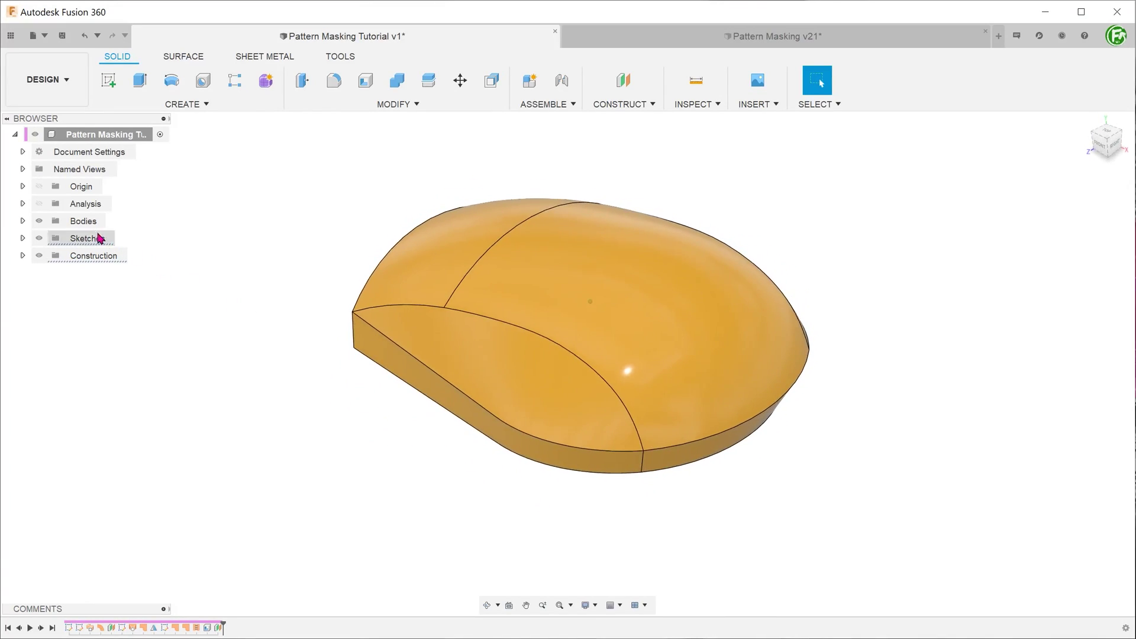
- Expand the Browser's Bodies folder to list the mouse-shell body Body18
left_click(39, 203)
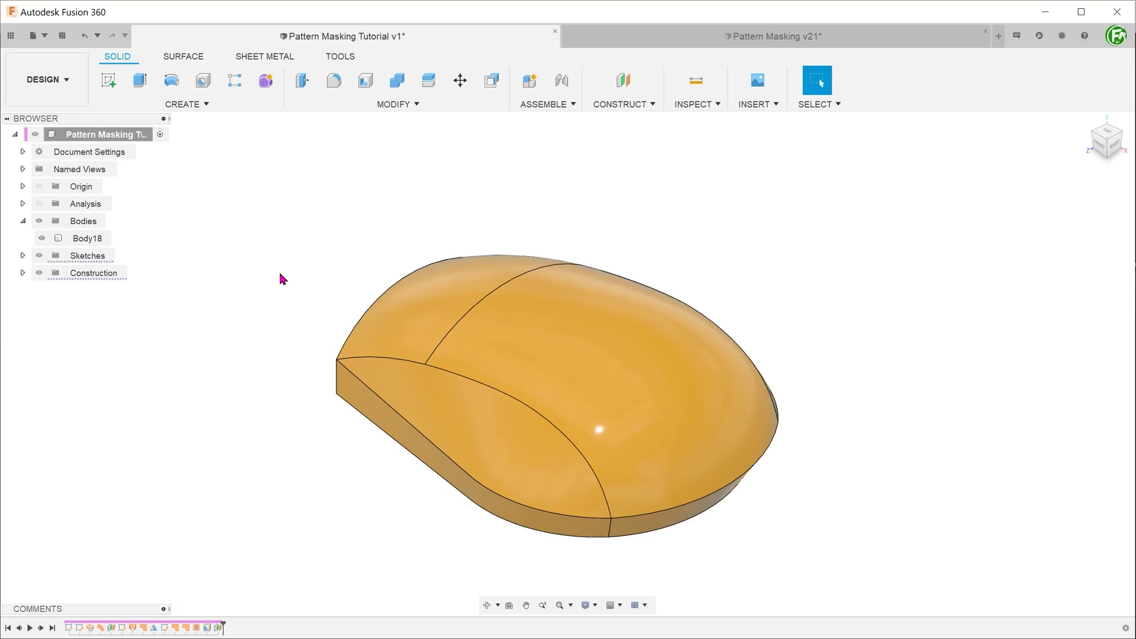
- Duplicate Body18 in place with copy and paste, without moving it
left_click(105, 240)
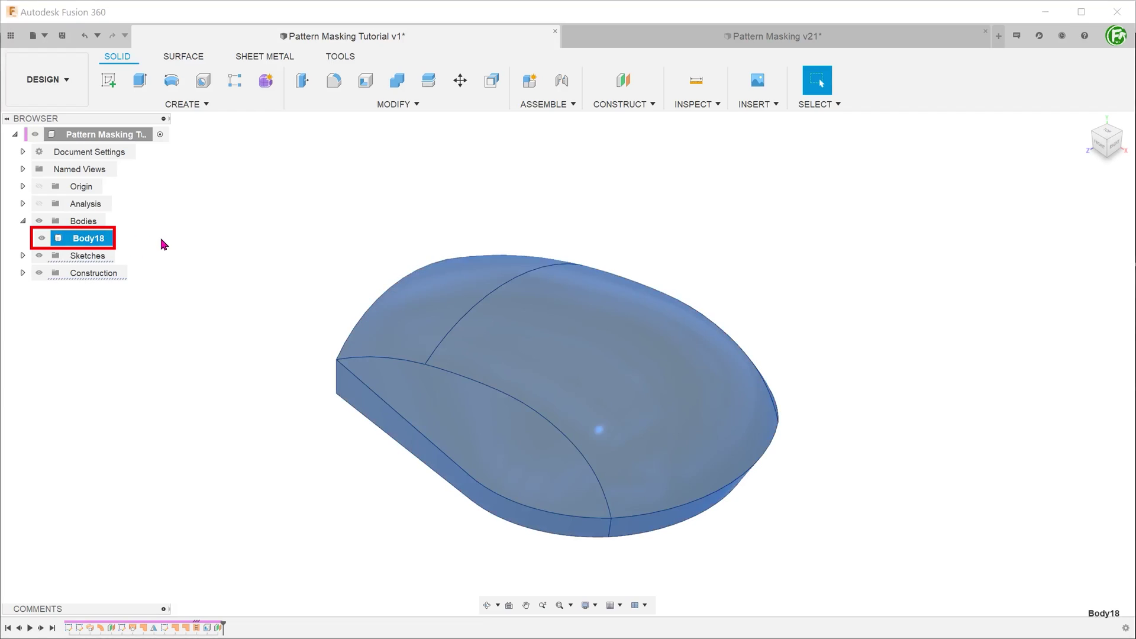
key("ctrl+c")
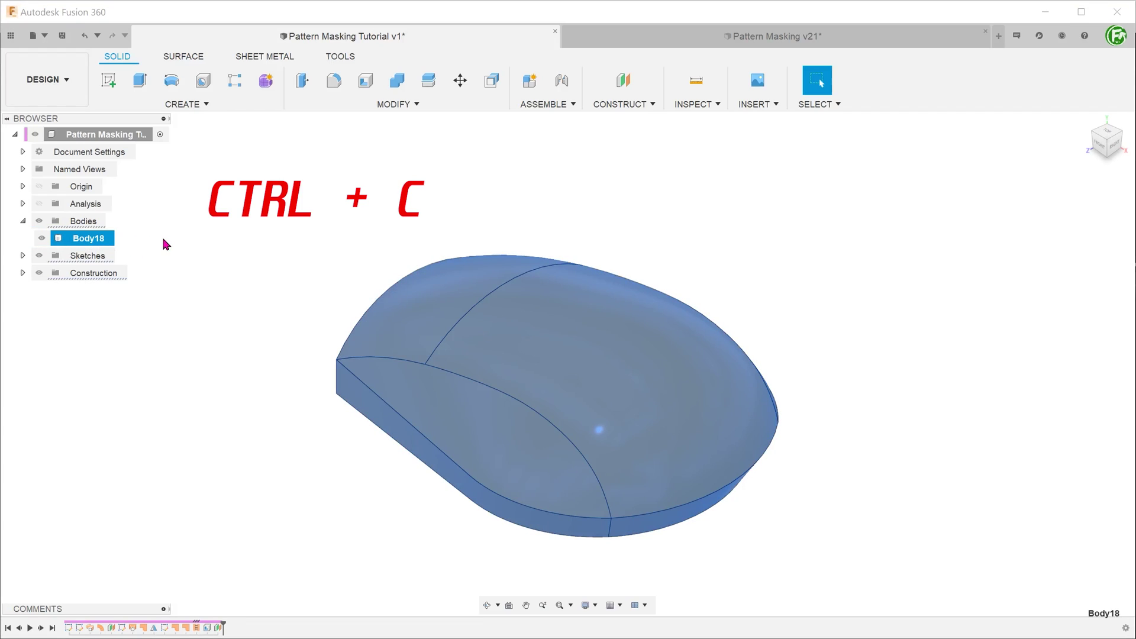
key("ctrl+v")
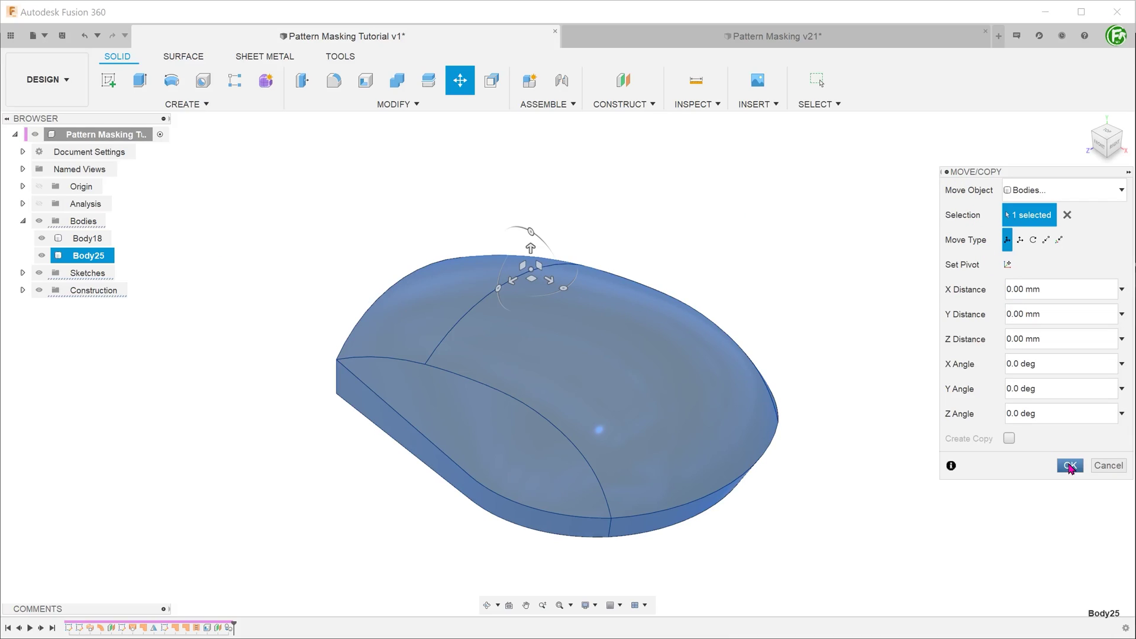
left_click(1069, 466)
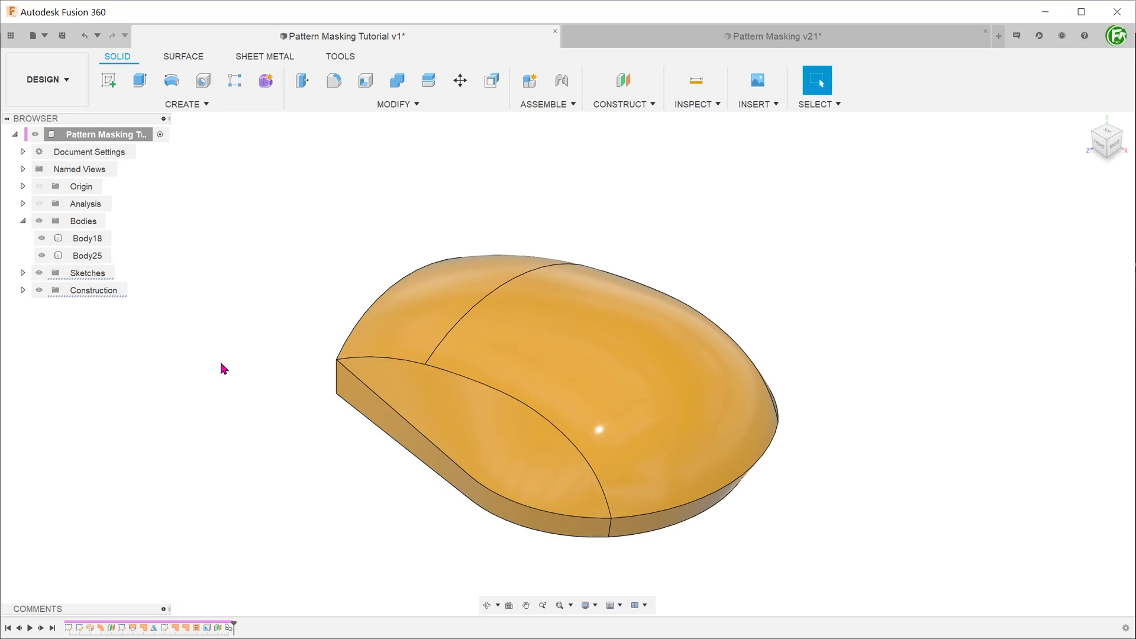
- Rename the bodies 'original' and 'copy', then hide 'copy'
double_click(93, 238)
type("original")
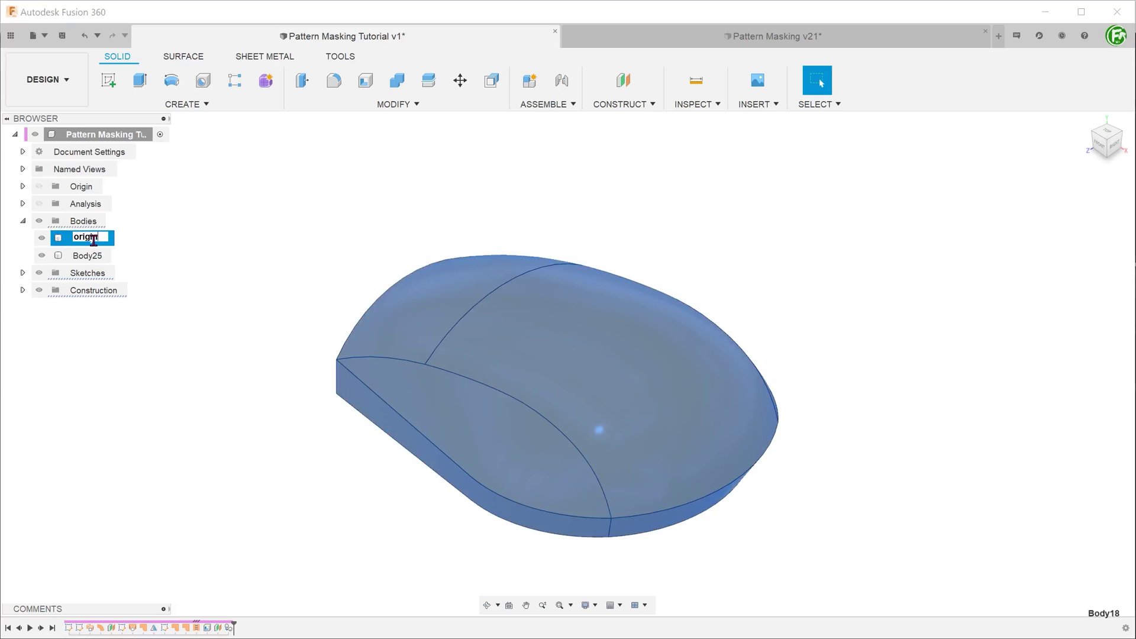
key("Return")
left_click(95, 255)
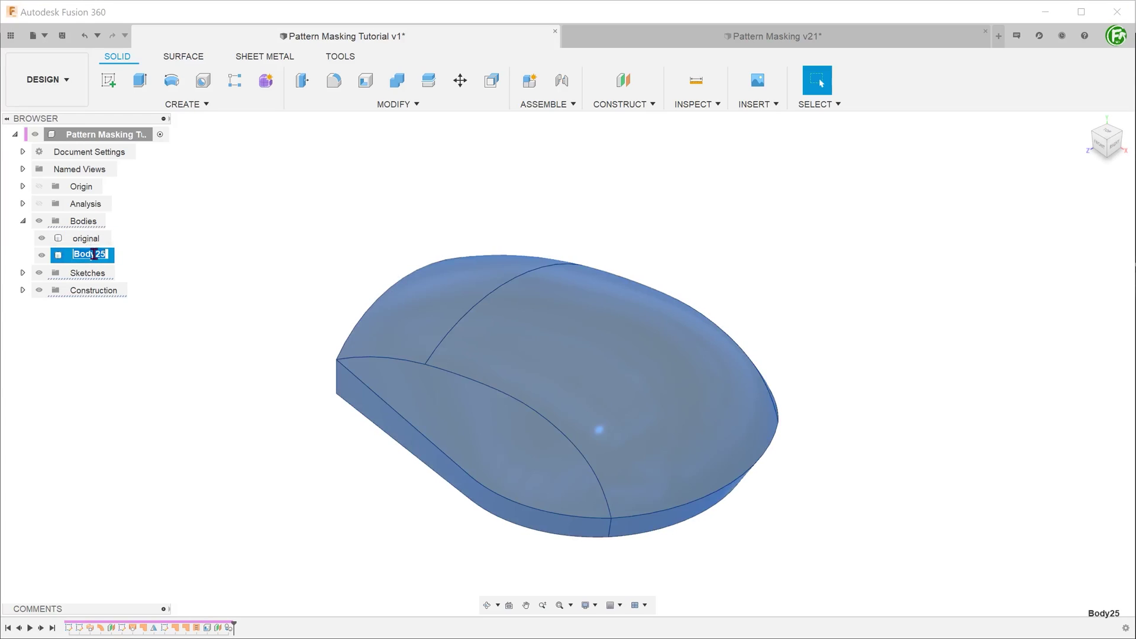
double_click(95, 258)
type("copy")
key("Return")
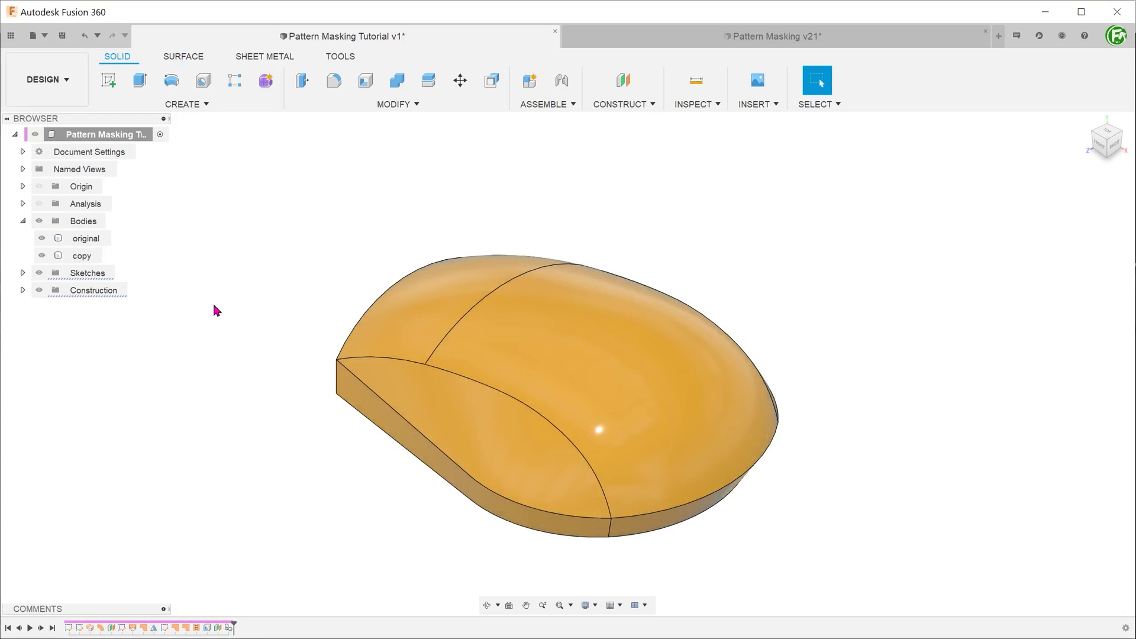
left_click(41, 256)
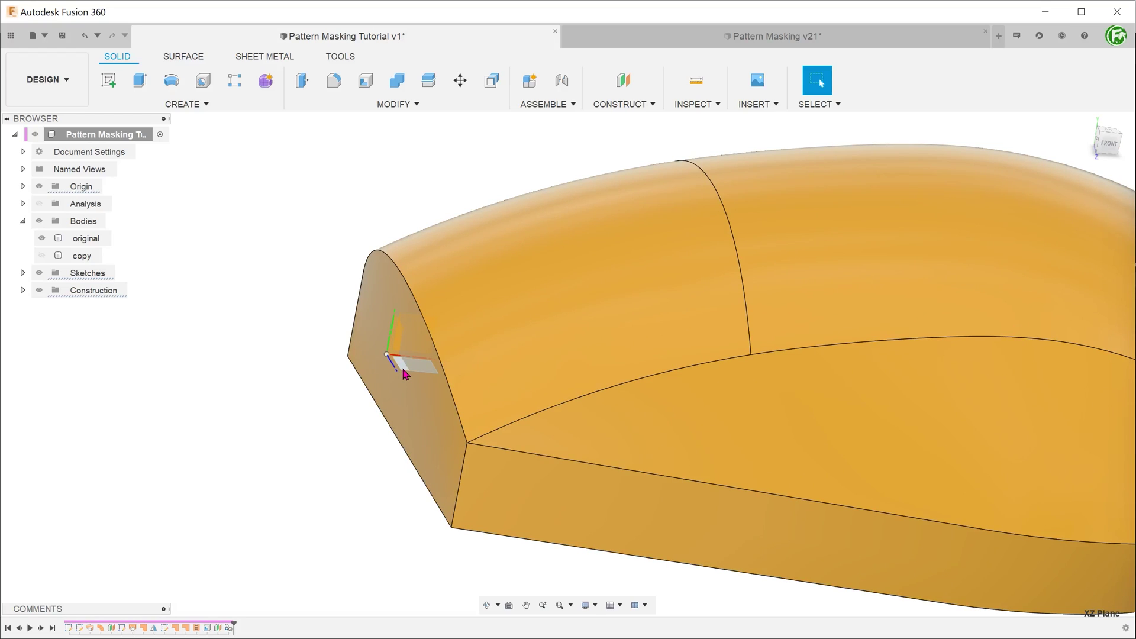
- Start a sketch on the XZ plane and draw a 2.5 radius inscribed hexagon on the mouse top
right_click(404, 373)
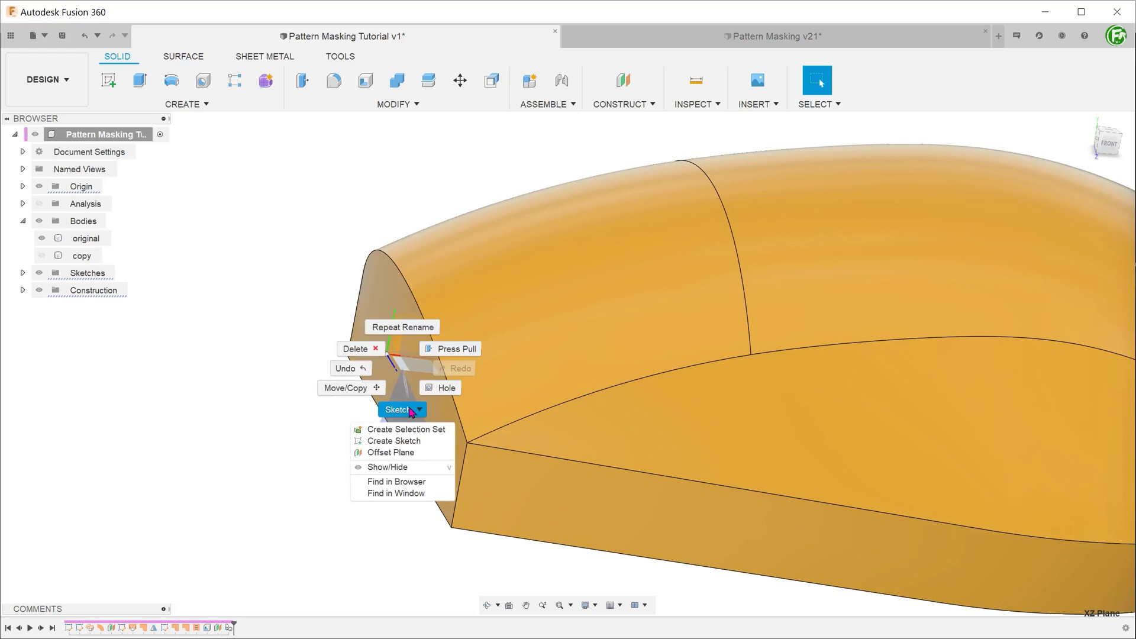
left_click(400, 442)
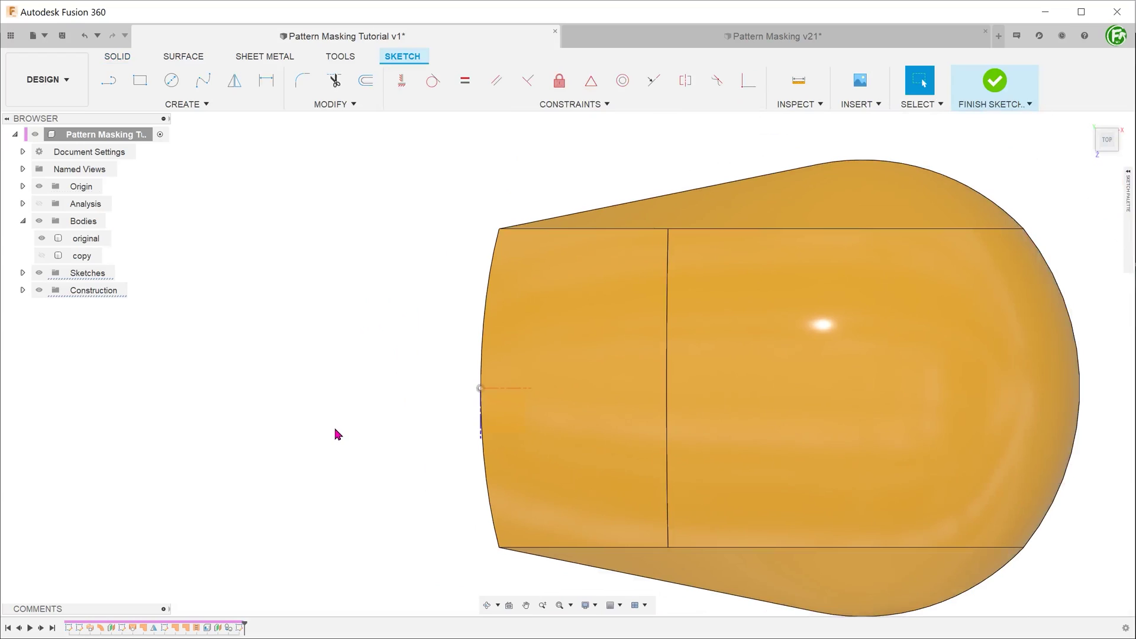
scroll(1041, 326, "up", 2)
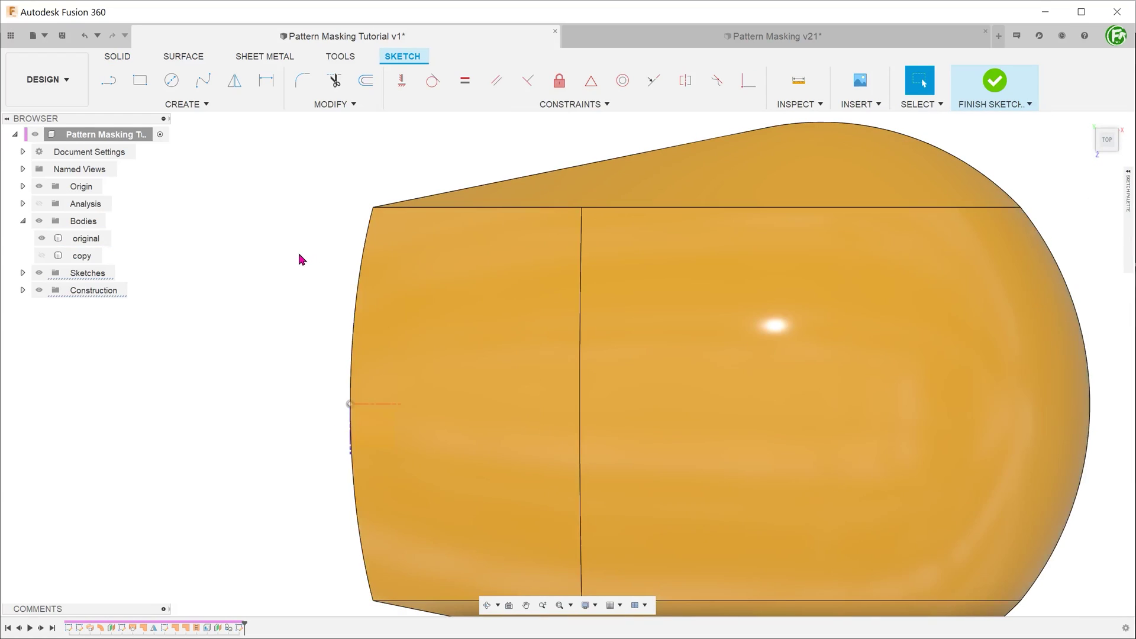
left_click(206, 107)
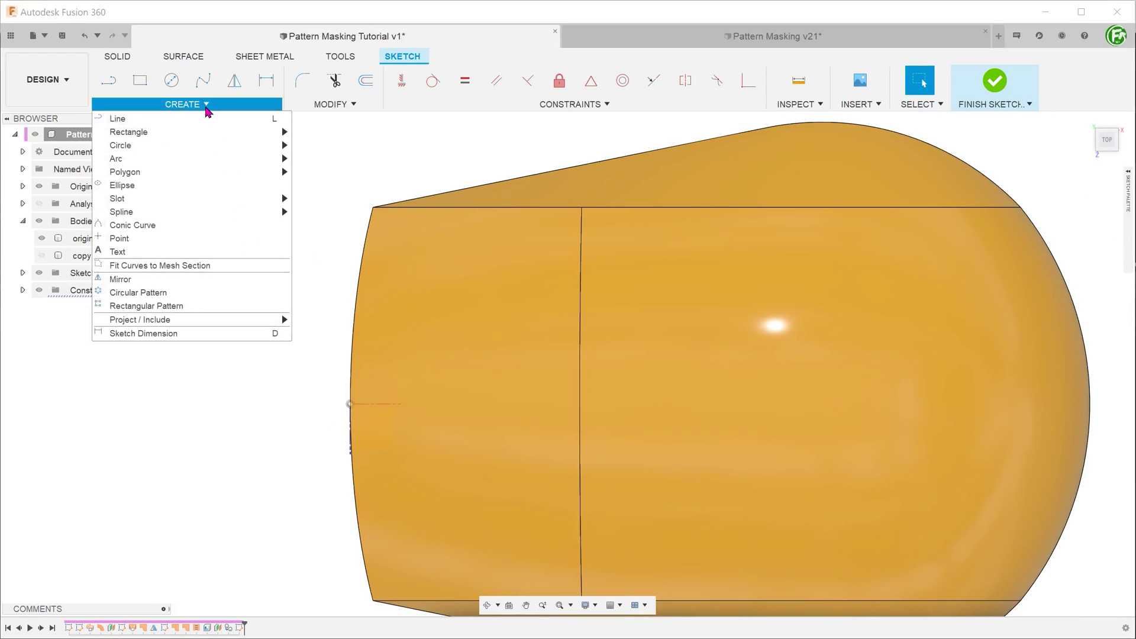
left_click(447, 183)
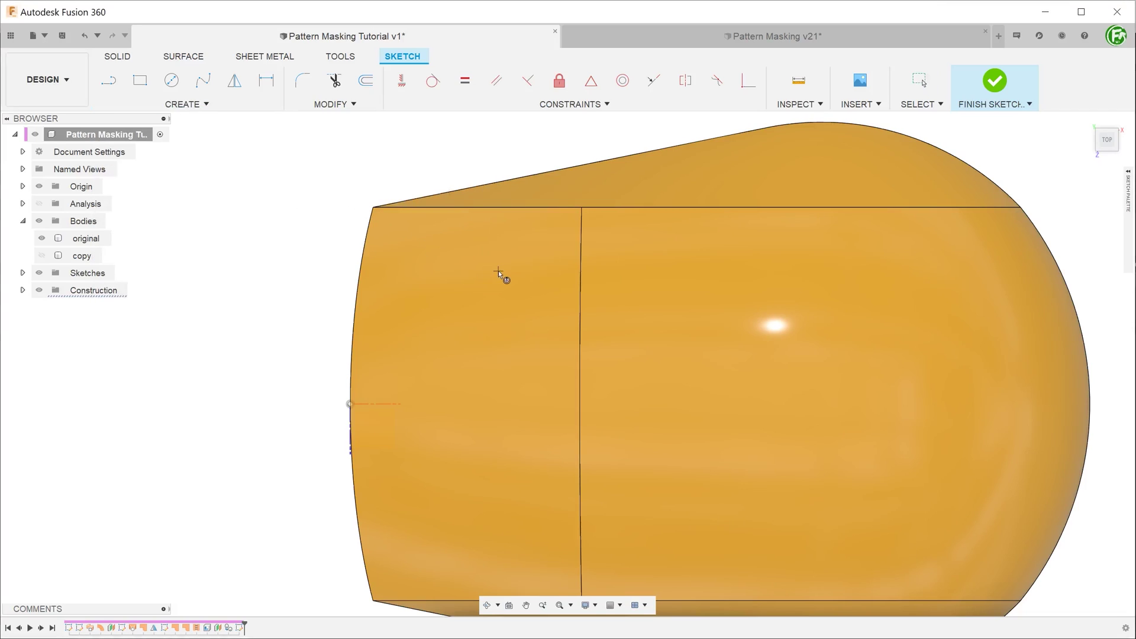
left_click(487, 269)
type("2.5")
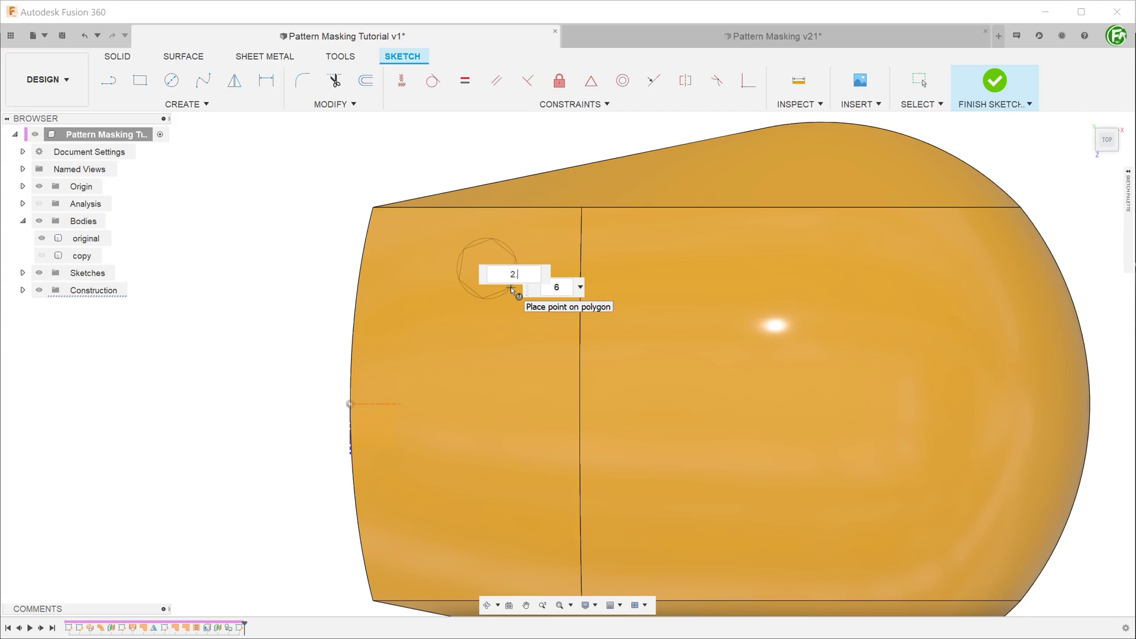
key("Return")
key("Escape")
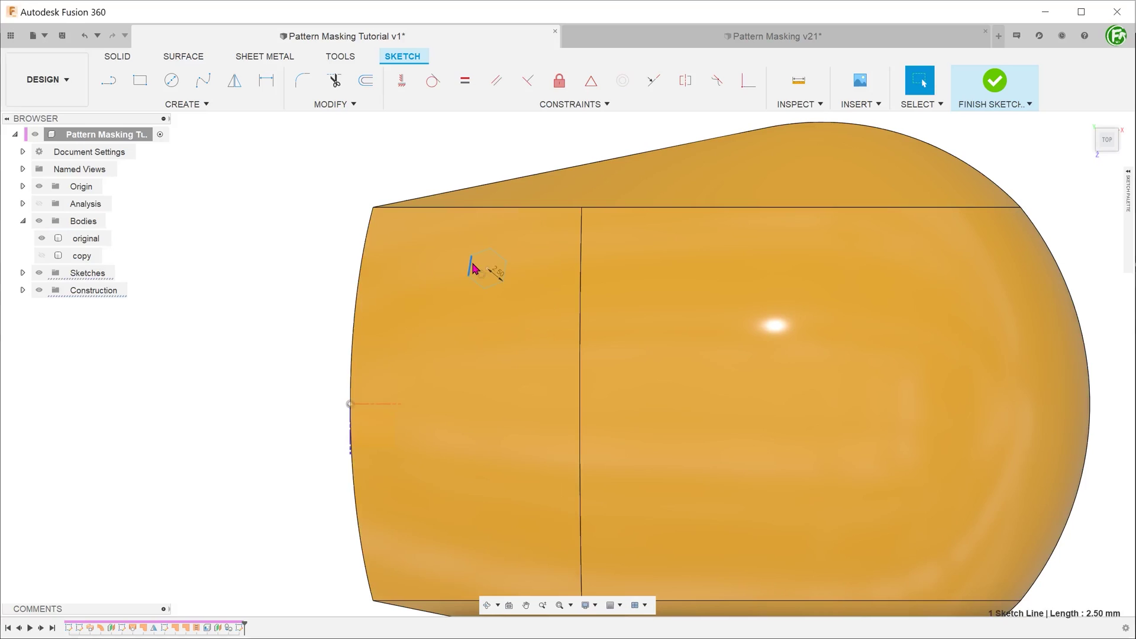
- Constrain the first hexagon horizontal/vertical and place its centre 21 mm vertically, 22 mm horizontally
right_click(473, 269)
left_click(462, 401)
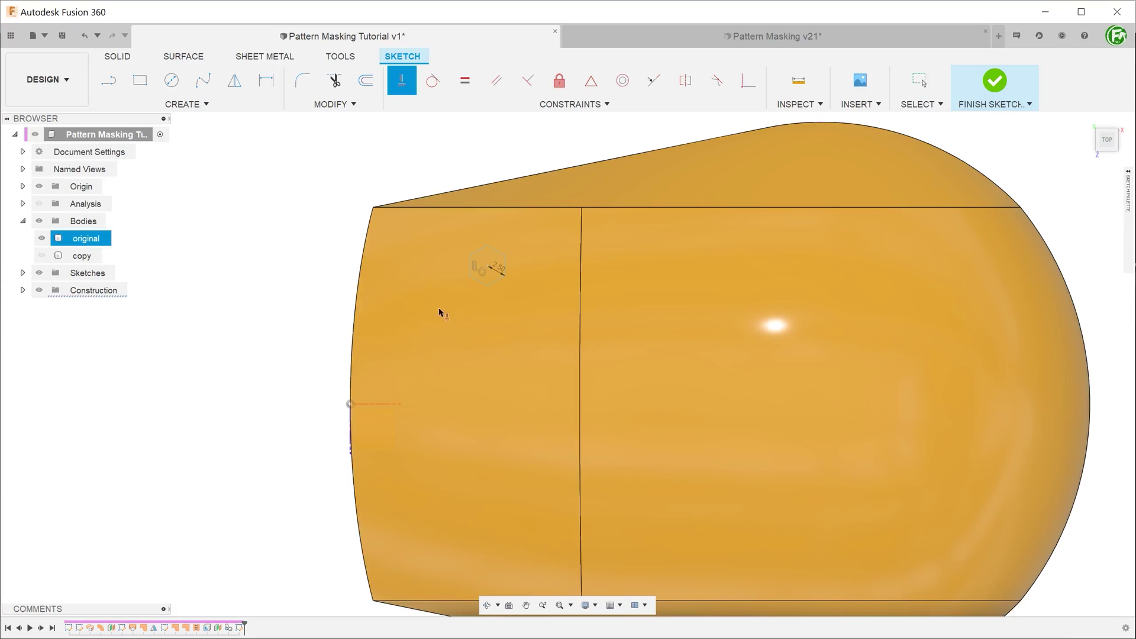
key("d")
left_click(486, 267)
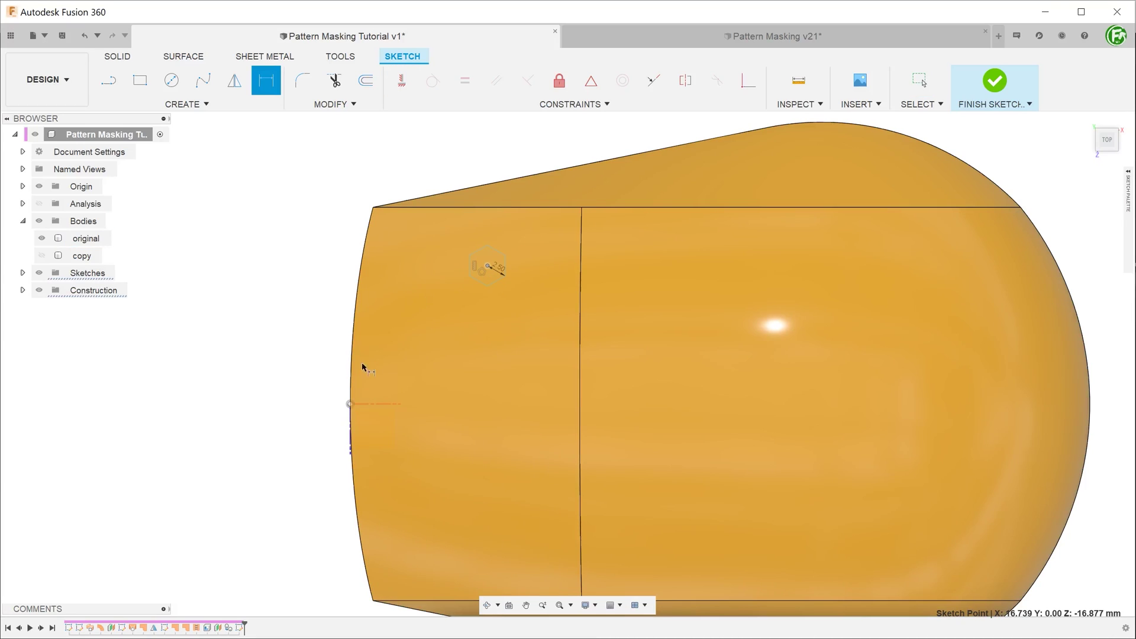
left_click(349, 403)
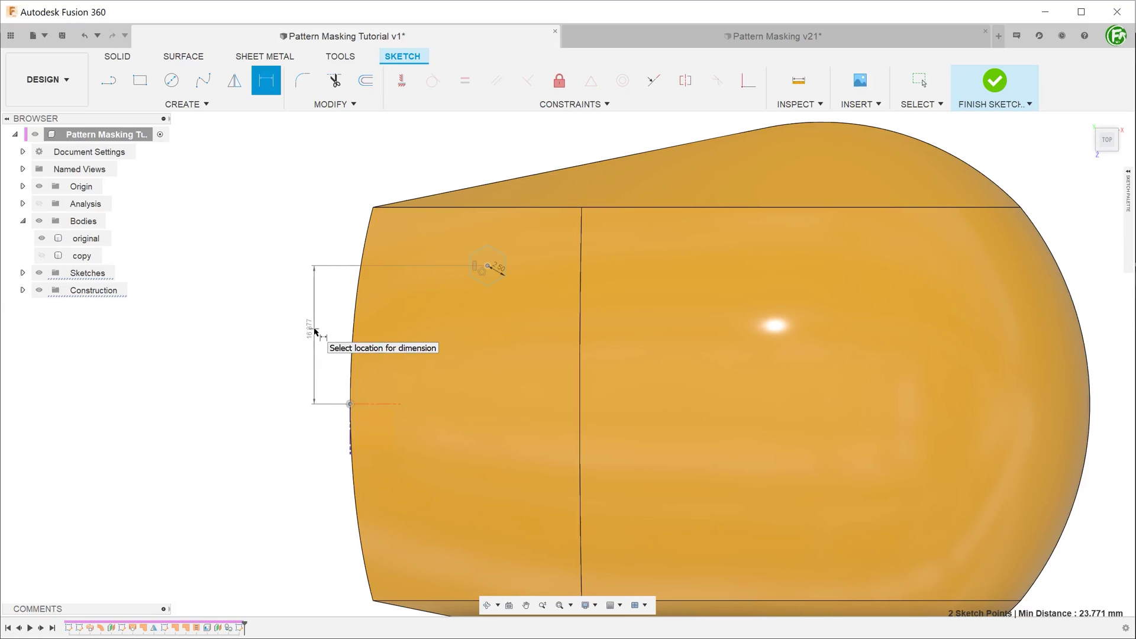
left_click(315, 332)
type("2")
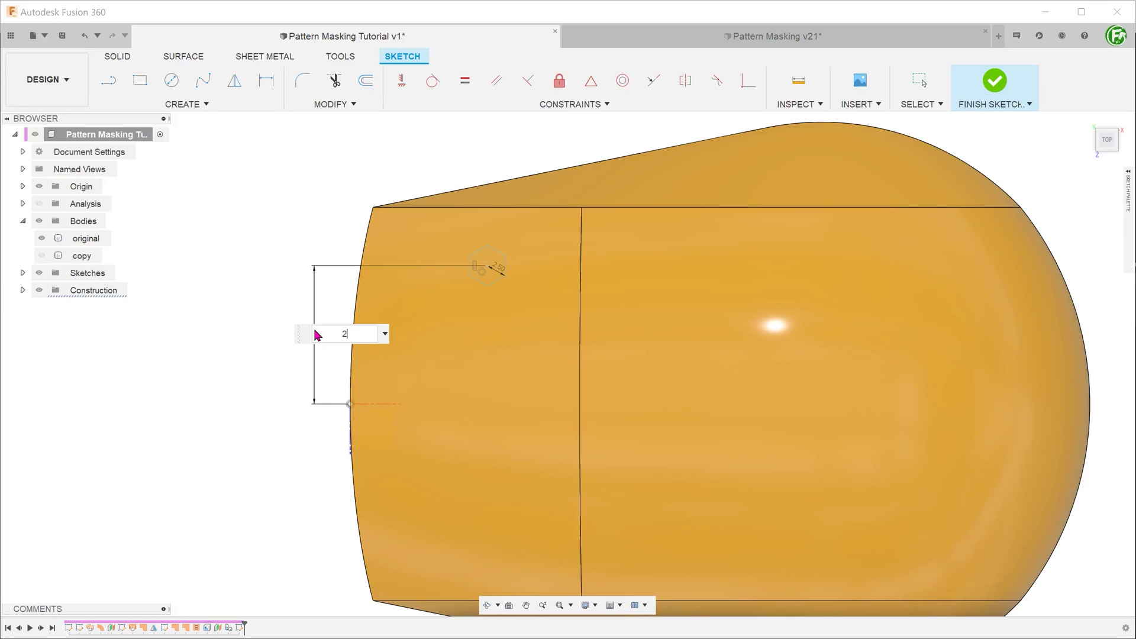
type("1")
key("Return")
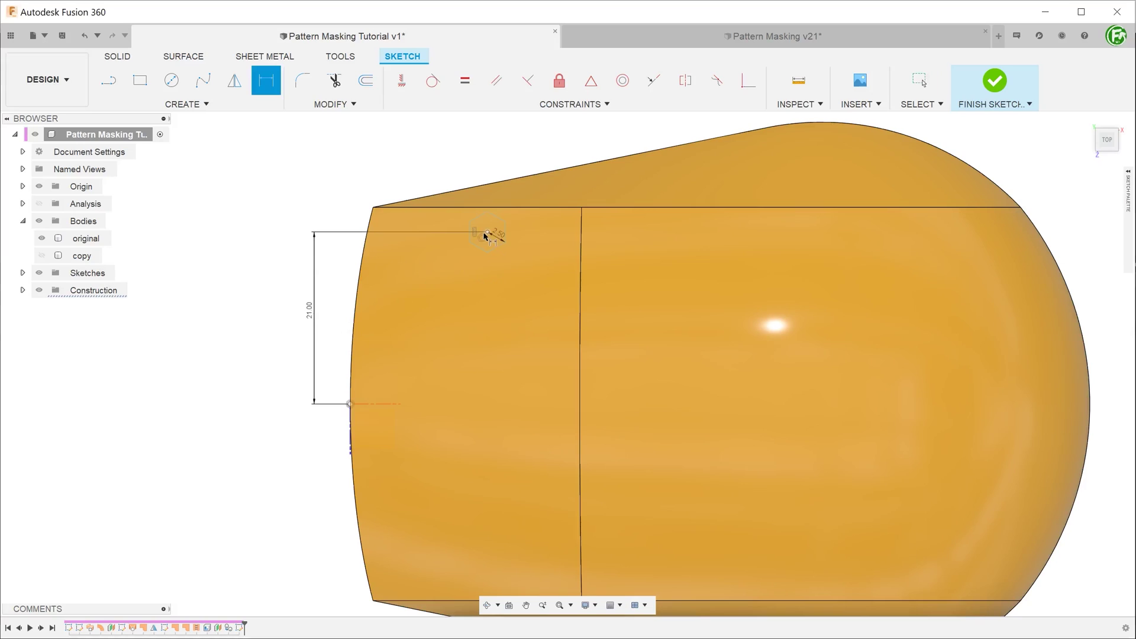
left_click(487, 232)
left_click(348, 404)
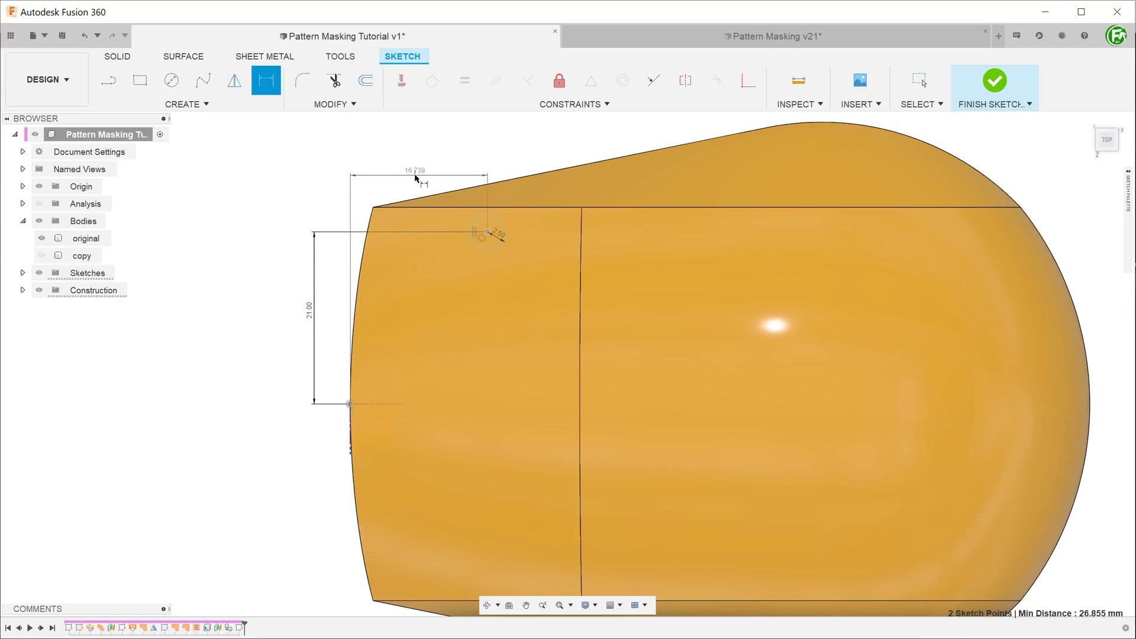
left_click(416, 179)
type("22")
key("Return")
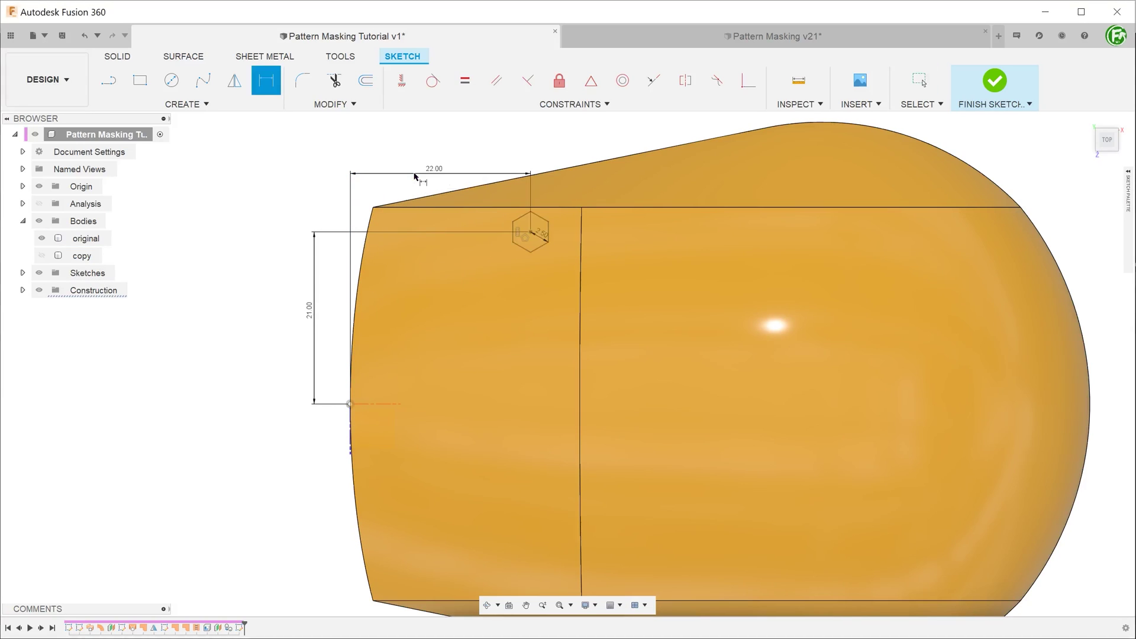
- Draw a second inscribed hexagon below and right of the first
left_click(205, 105)
mouse_move(126, 171)
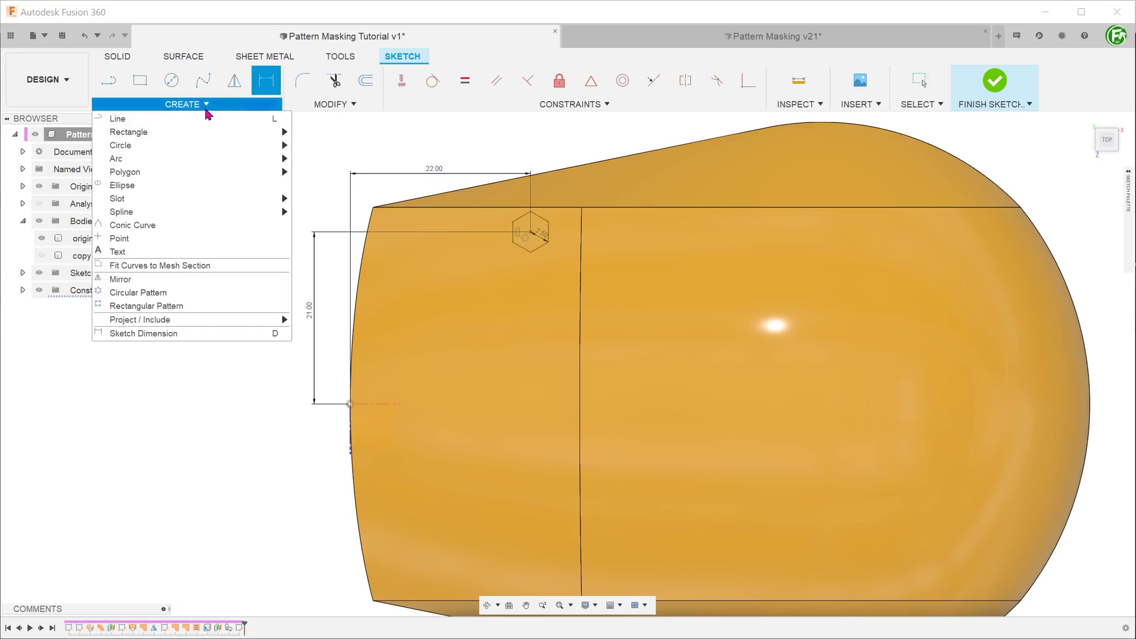
left_click(331, 183)
left_click(547, 279)
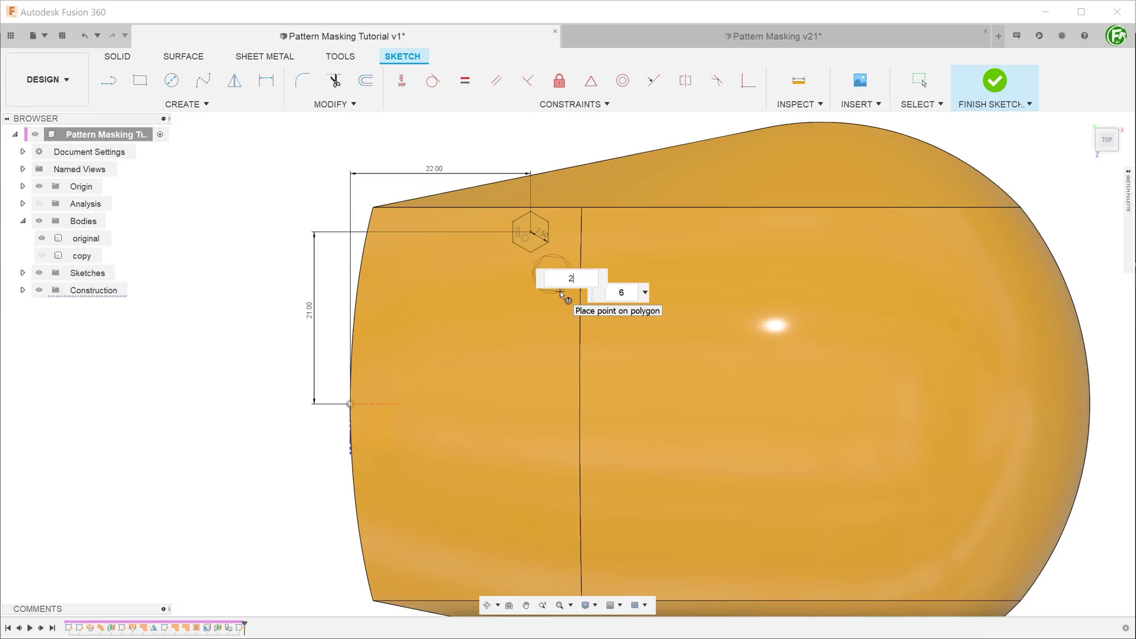
left_click(560, 290)
key("Escape")
right_click(538, 272)
key("Escape")
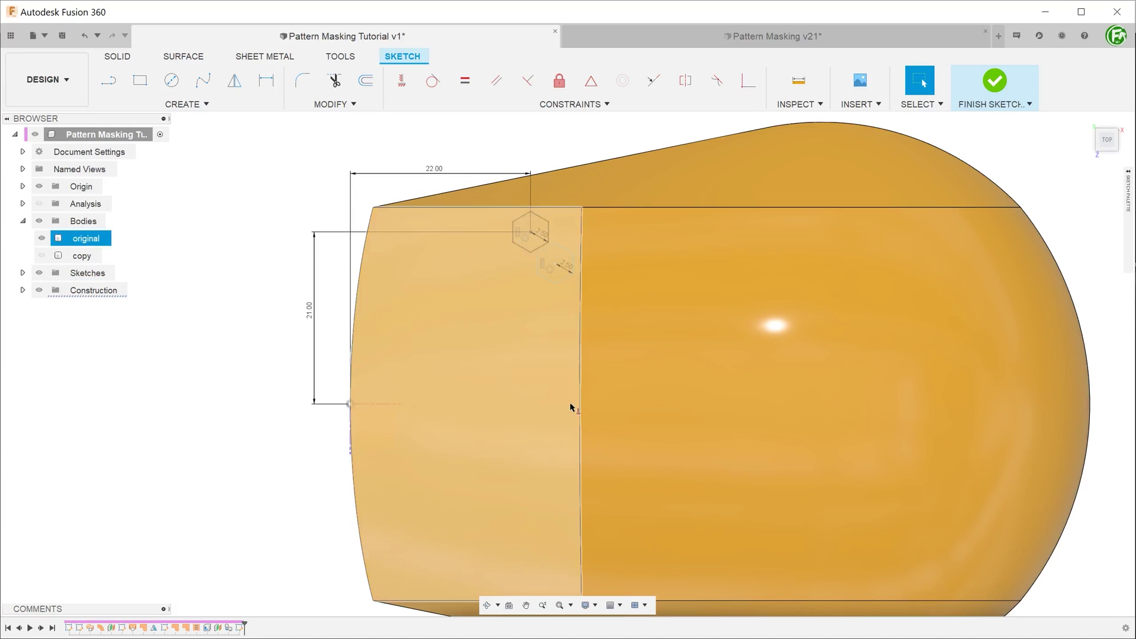
key("d")
- Dimension the second hexagon's centre 16.5 mm vertically and 24.5 mm horizontally from the origin
left_click(555, 265)
left_click(349, 403)
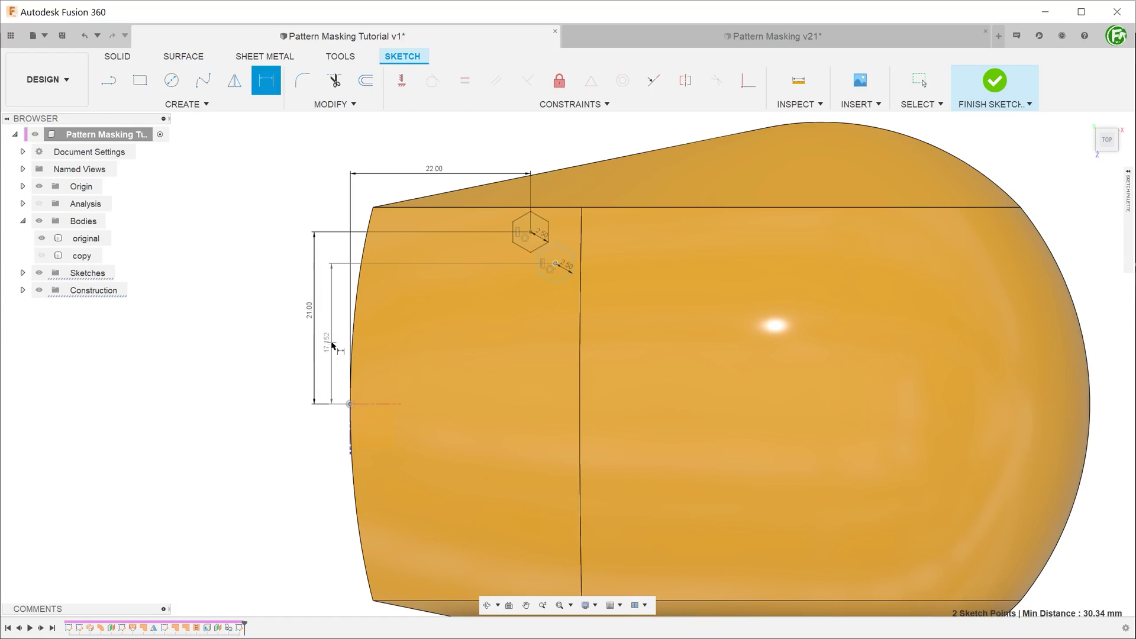
left_click(332, 348)
type("16.5")
key("Return")
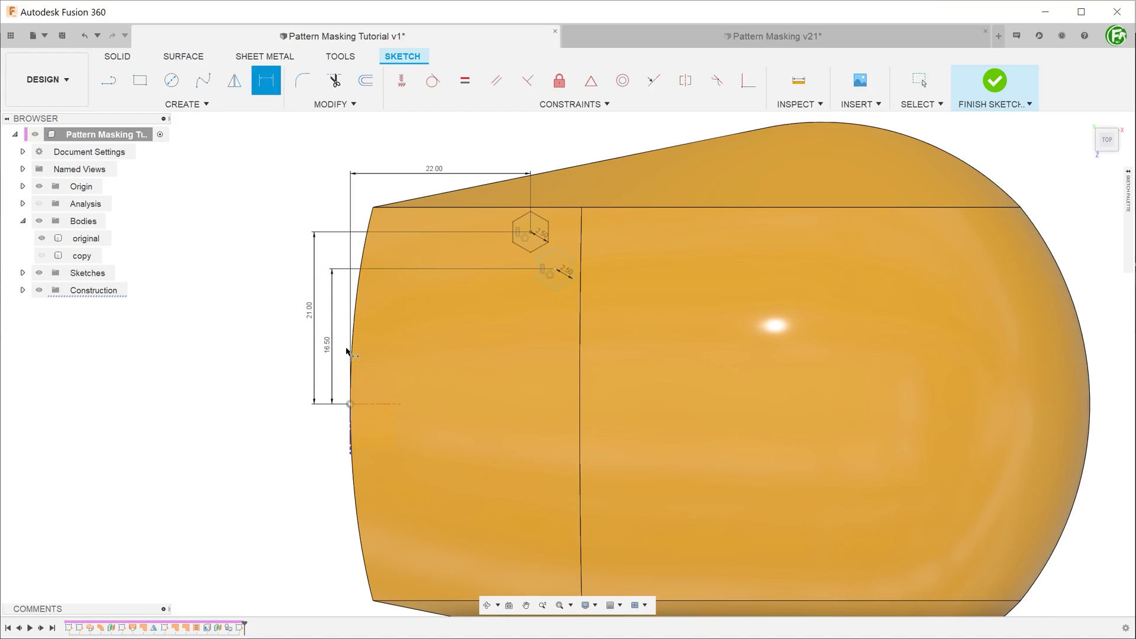
left_click(349, 403)
left_click(472, 437)
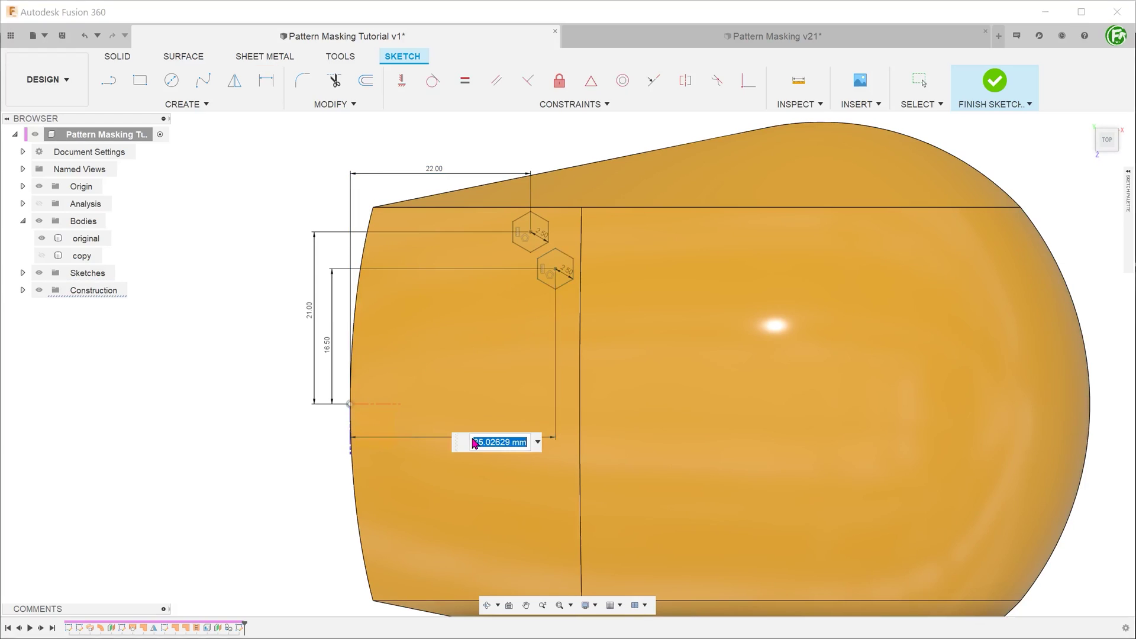
type("24.5")
key("Return")
key("Escape")
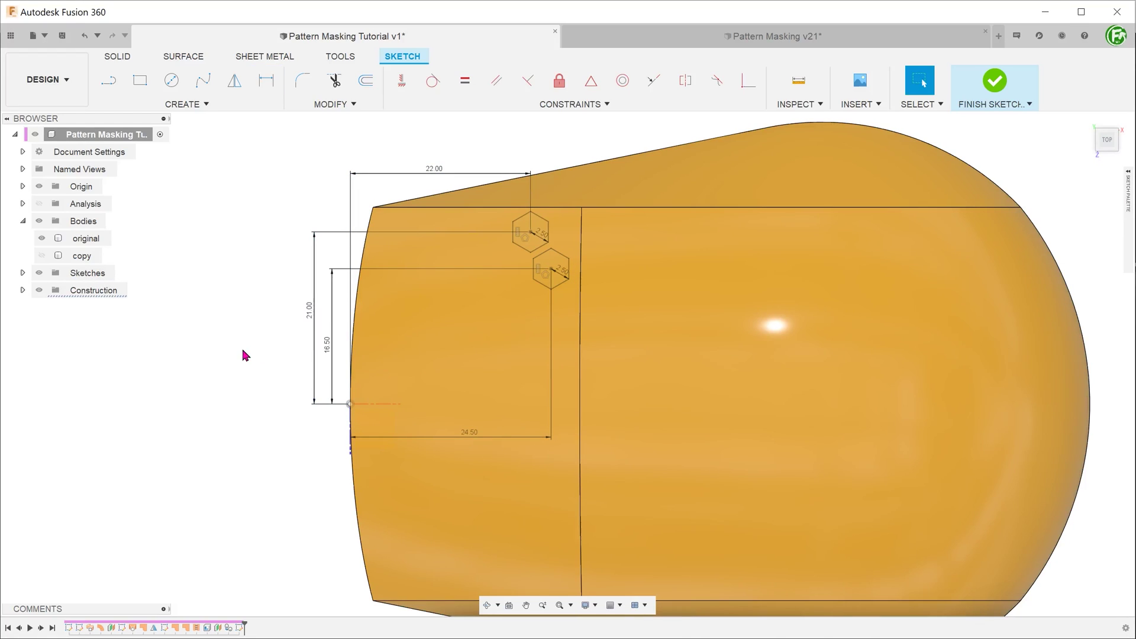
- Rectangular-pattern both hexagons into 13 columns over 61 mm
left_click(202, 104)
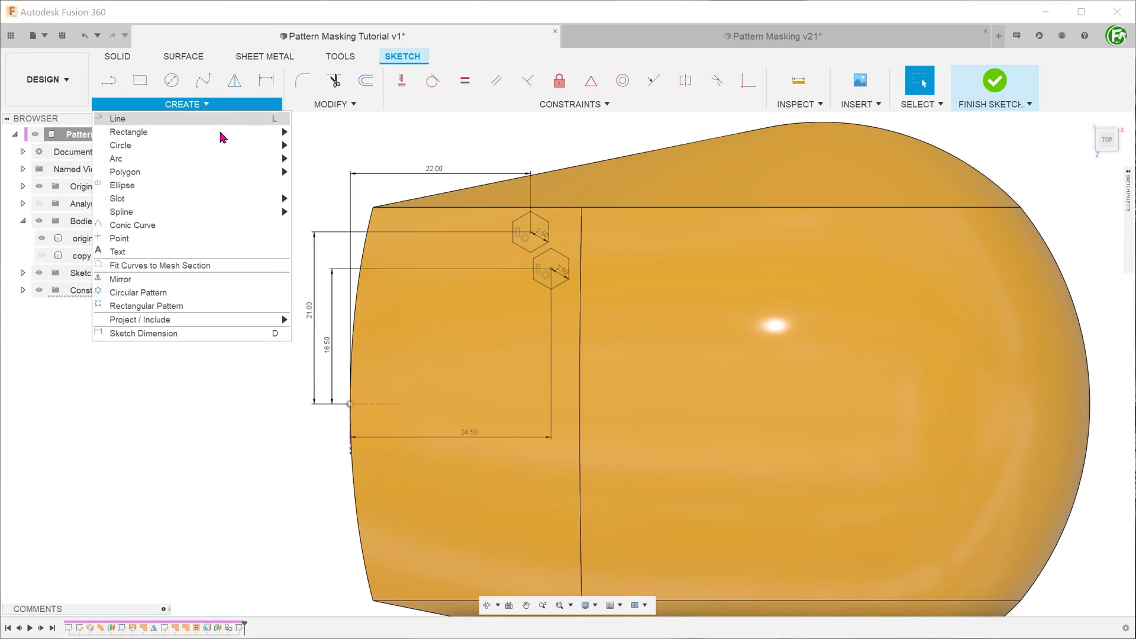
left_click(239, 306)
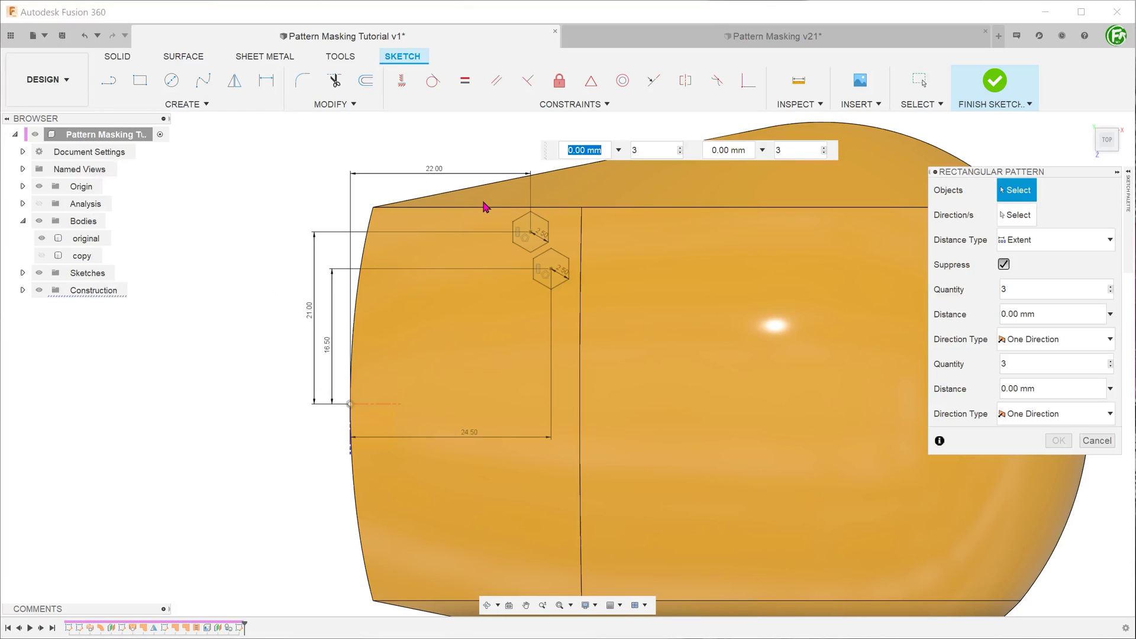
left_click_drag(512, 223, 597, 306)
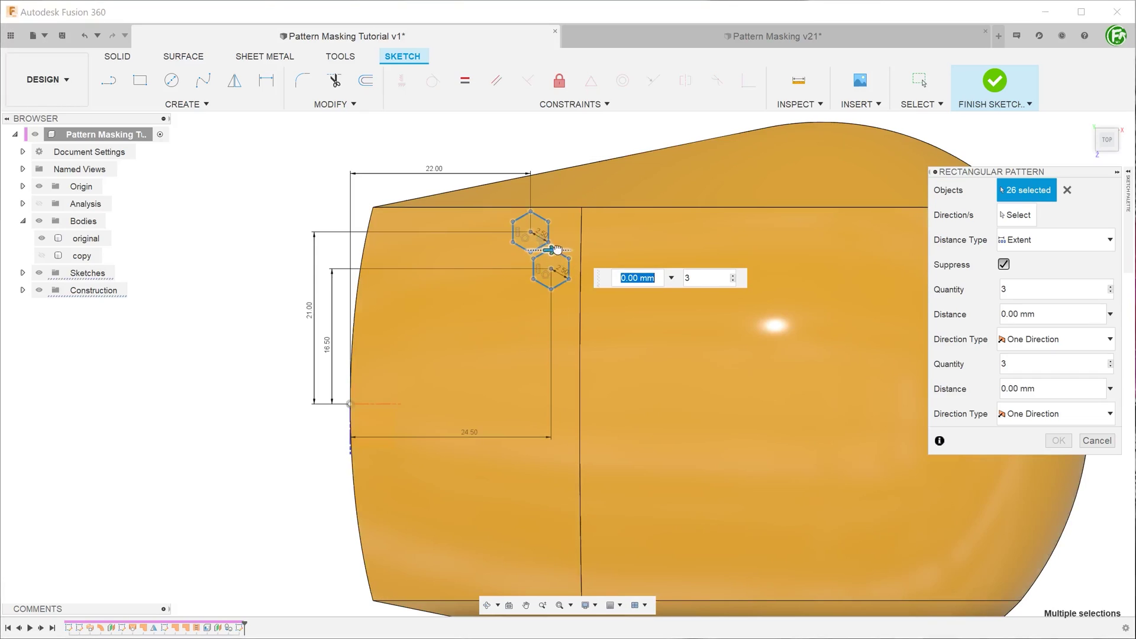
left_click_drag(549, 249, 664, 250)
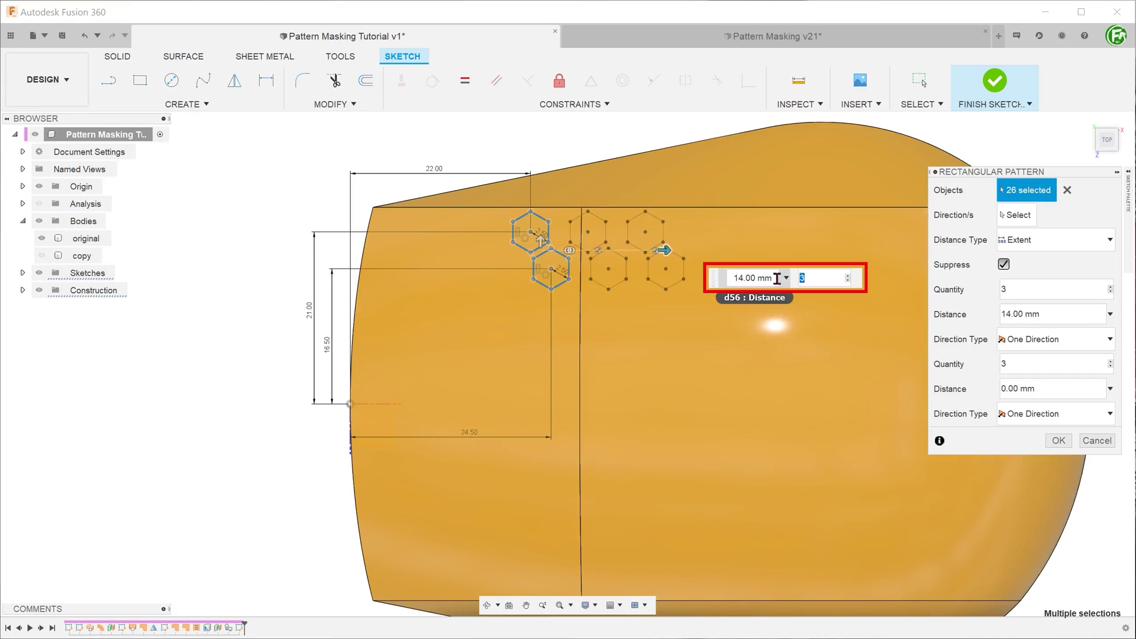
left_click(798, 278)
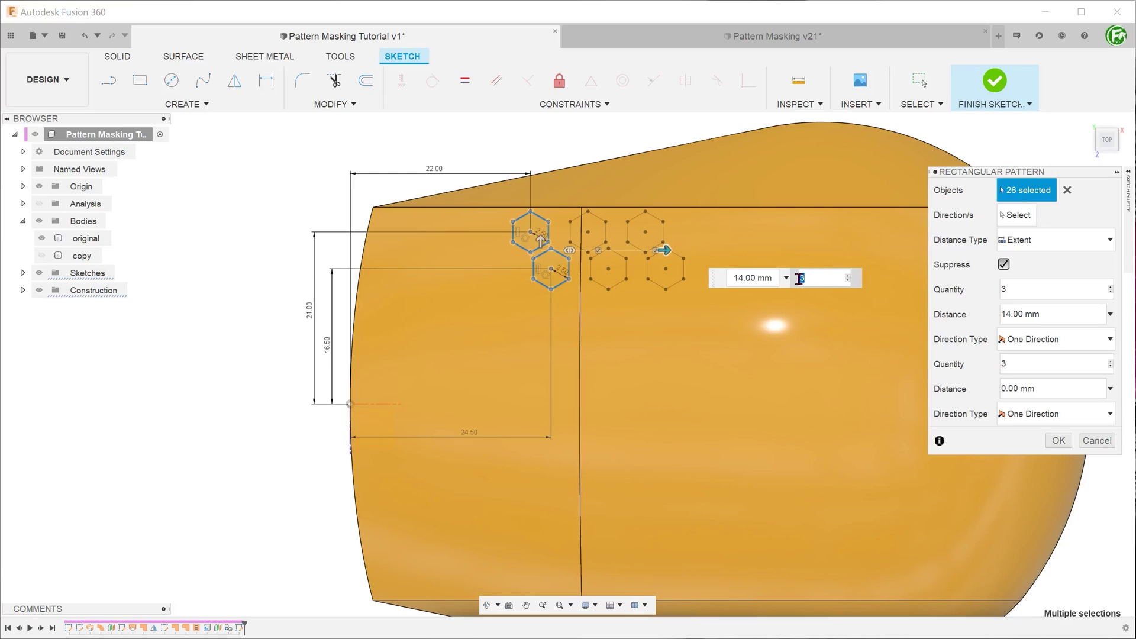
type("13")
left_click(729, 277)
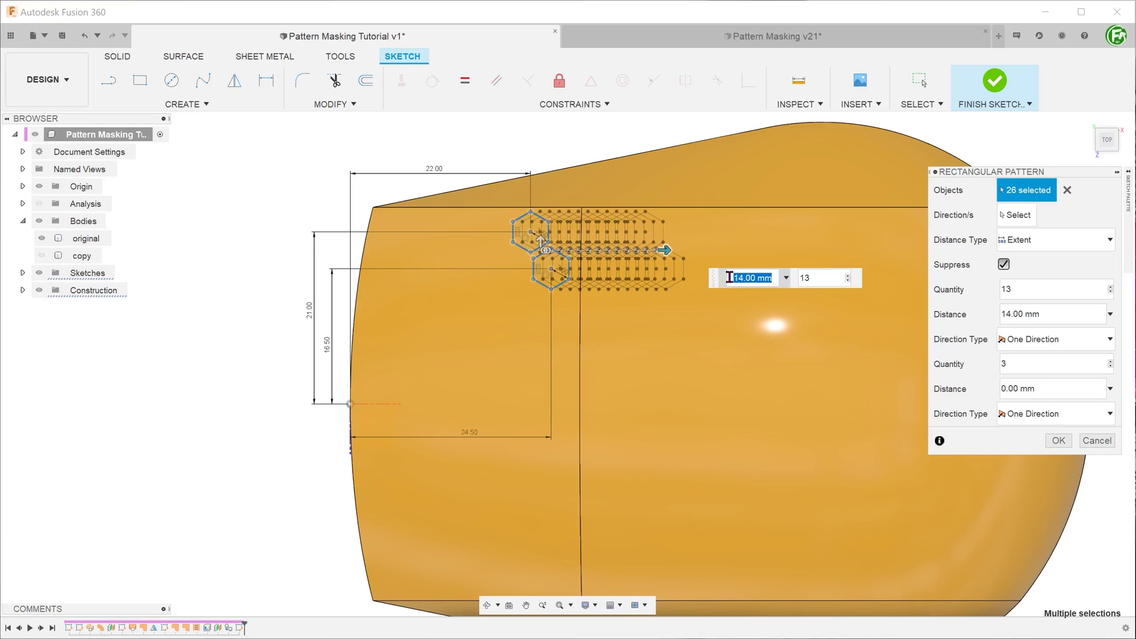
type("61")
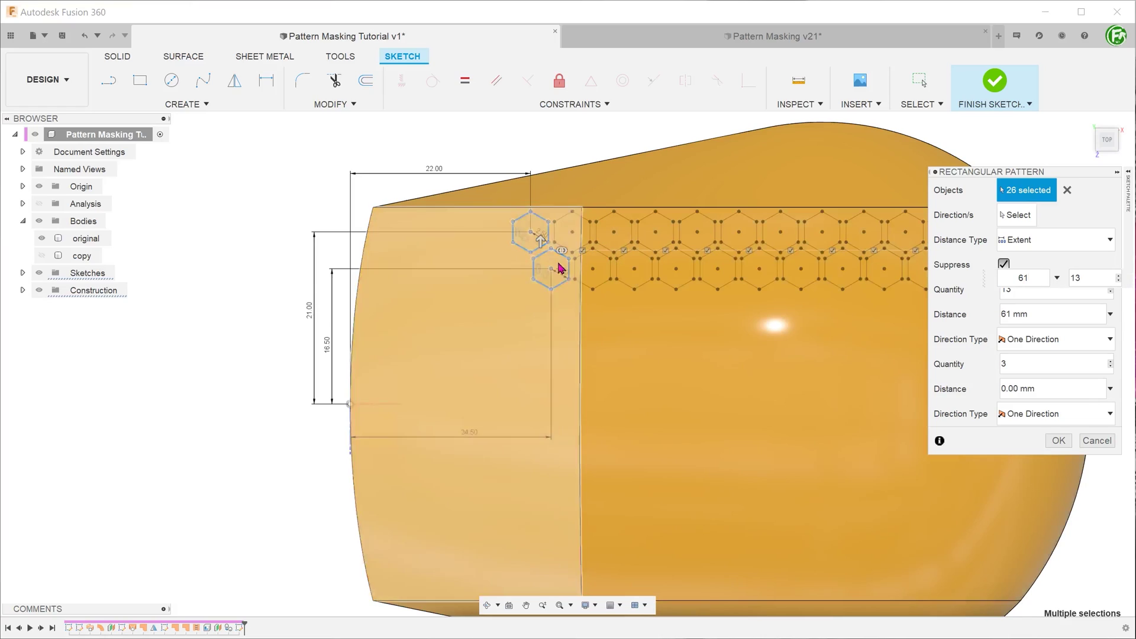
- Add 5 rows at -37 mm to the hexagon pattern and accept it
left_click_drag(540, 240, 554, 444)
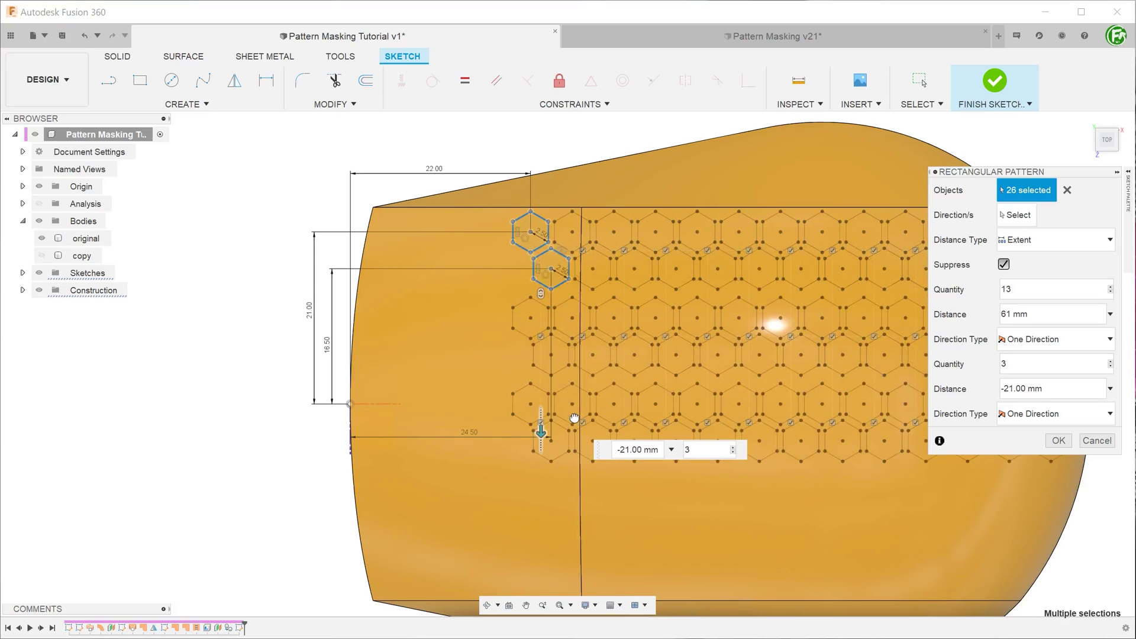
left_click(701, 448)
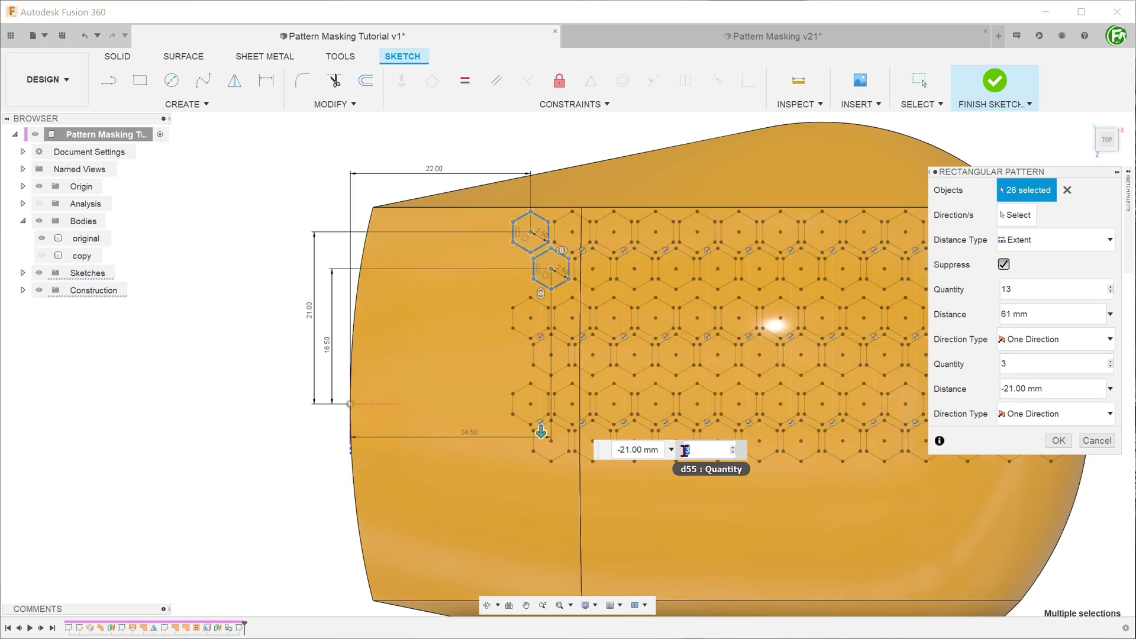
type("5")
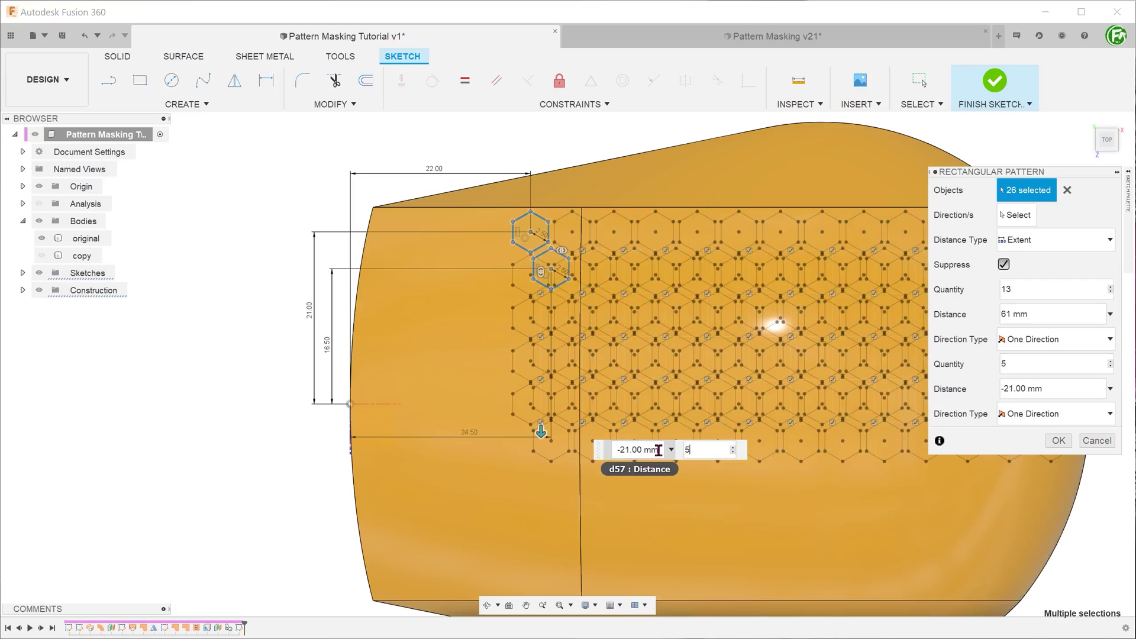
left_click_drag(663, 450, 618, 451)
type("-37")
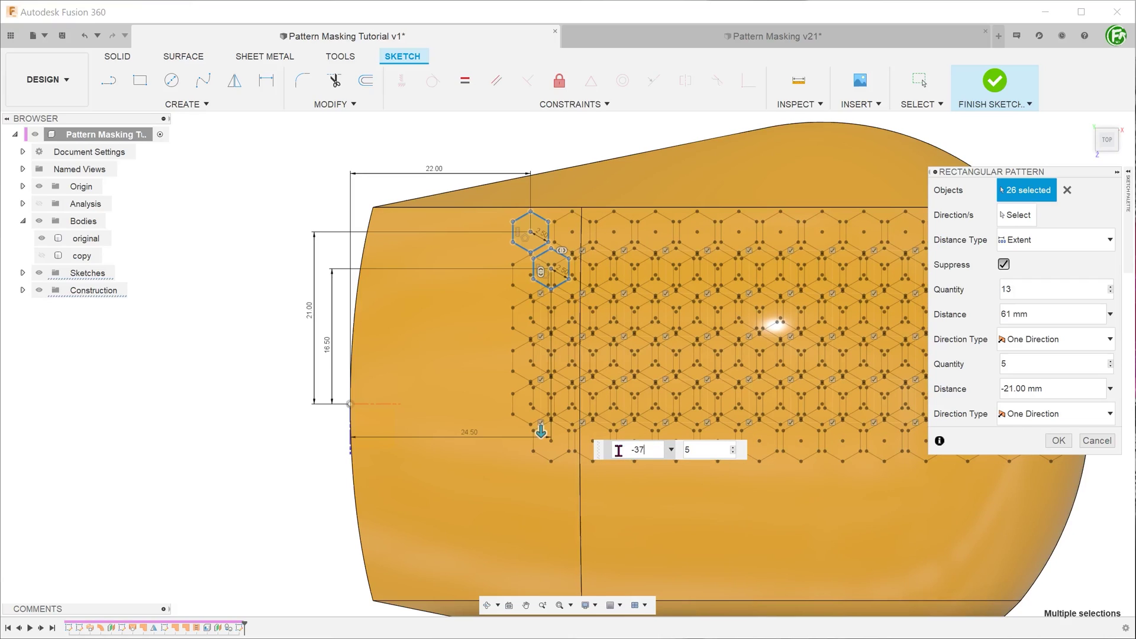
key("Return")
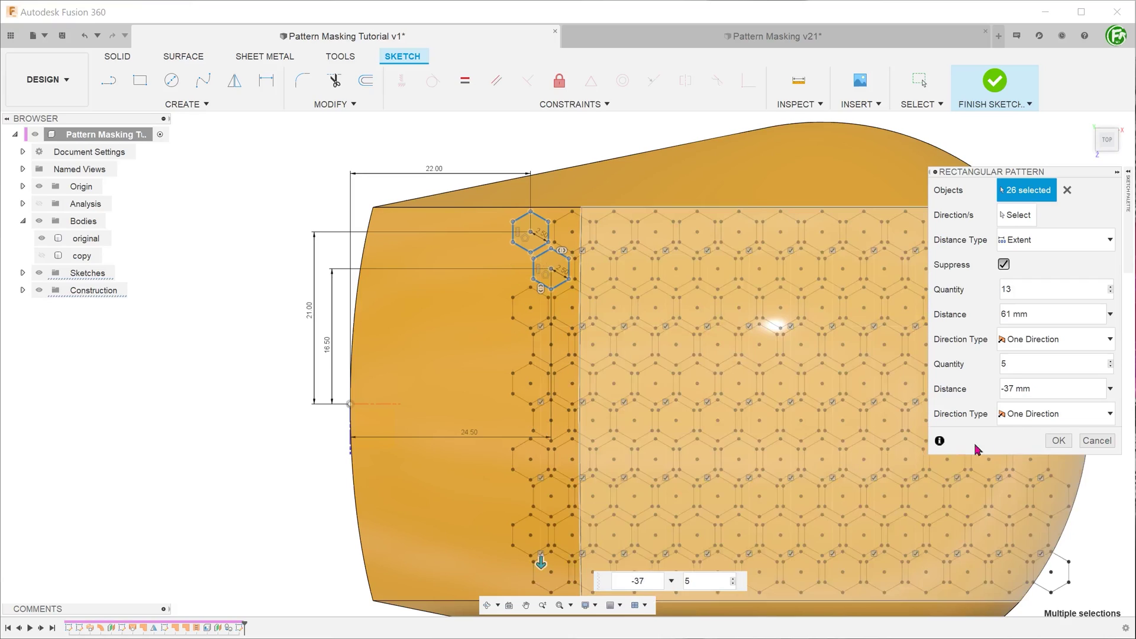
left_click(1059, 441)
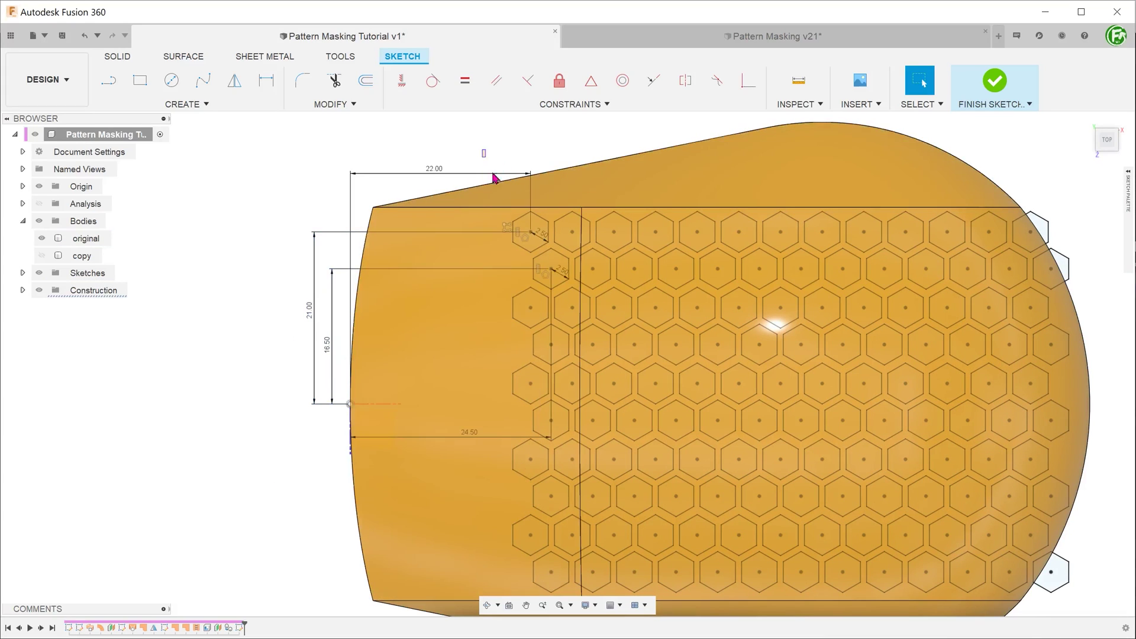
- Extrude all hexagon profiles as a Cut with extent All through the mouse shell
left_click_drag(493, 176, 1098, 606)
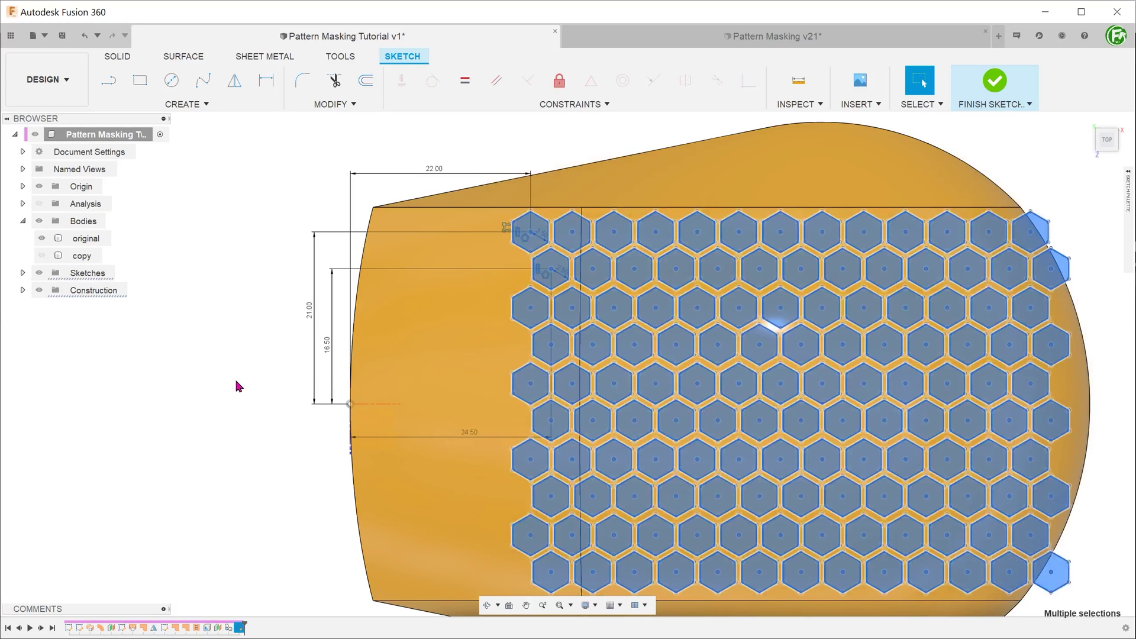
key("e")
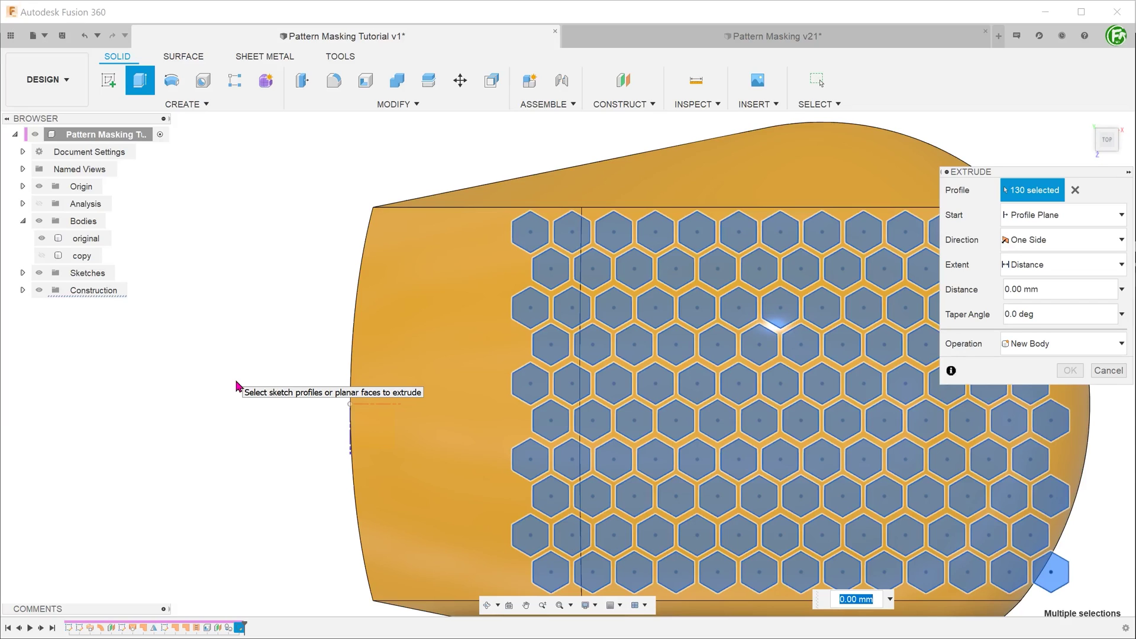
key("F6")
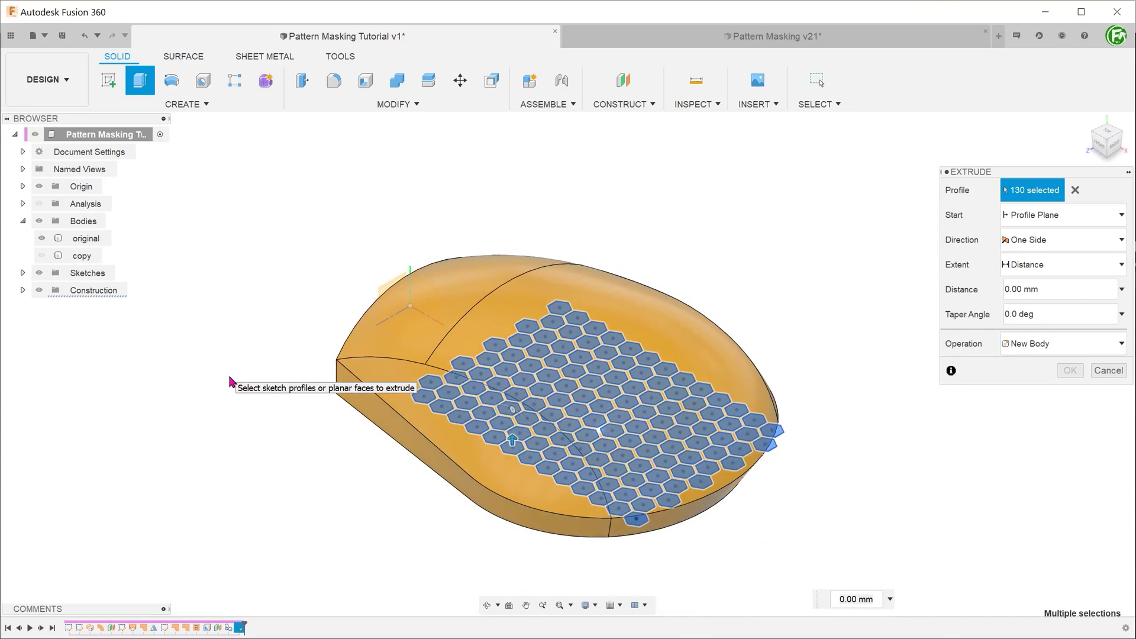
left_click(1056, 269)
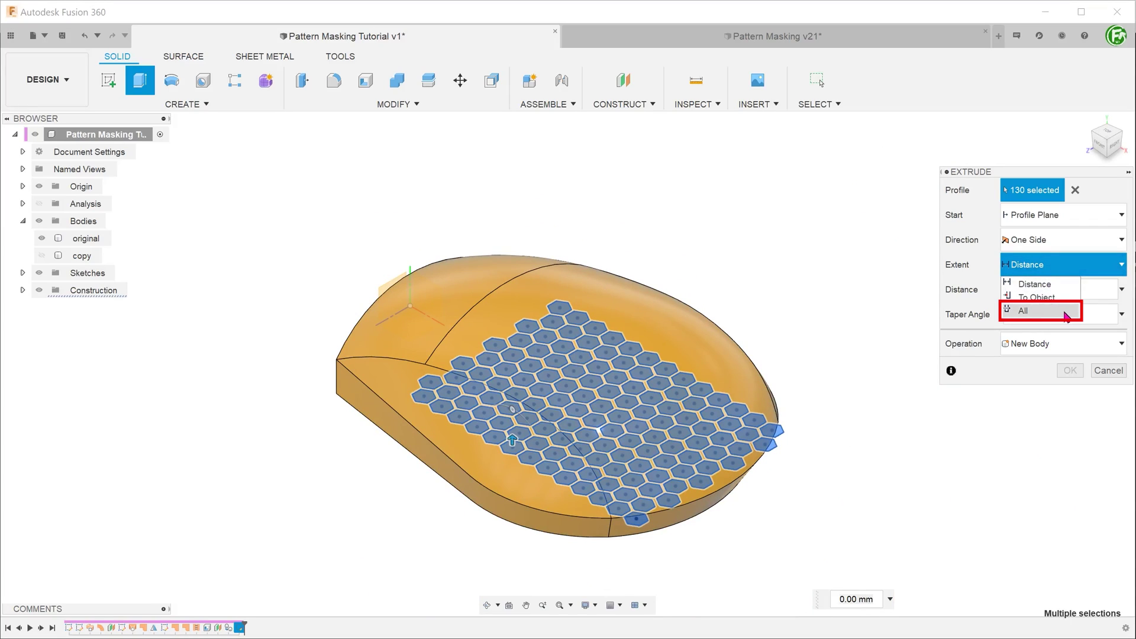
left_click(950, 317)
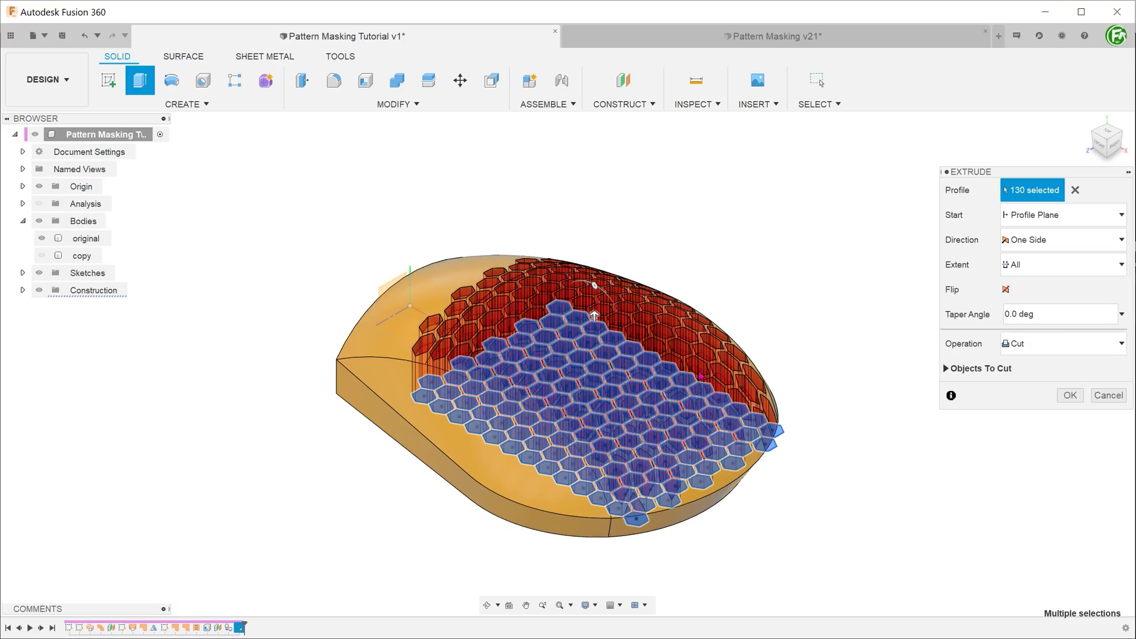
middle_click_drag(314, 476, 266, 477, "shift")
left_click(1065, 396)
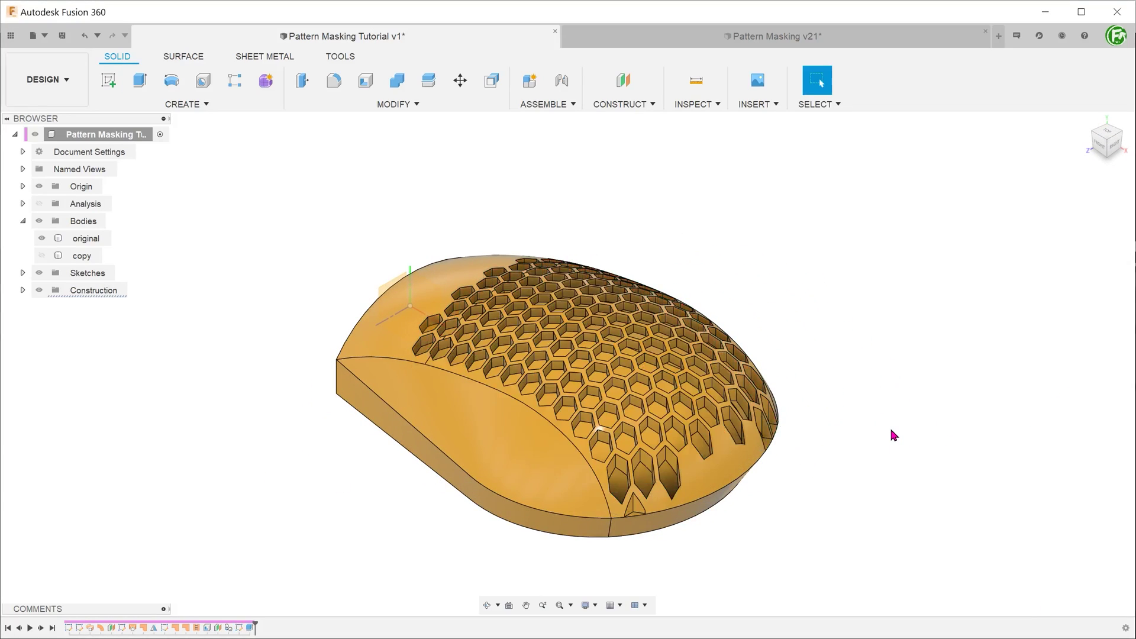
- Inspect the perforated top, then hide 'original' and show 'copy'
mouse_move(889, 426)
middle_mouse_down("shift")
mouse_move(654, 525)
mouse_move(606, 503)
mouse_move(674, 472)
mouse_move(598, 464)
mouse_move(493, 478)
middle_mouse_up("shift")
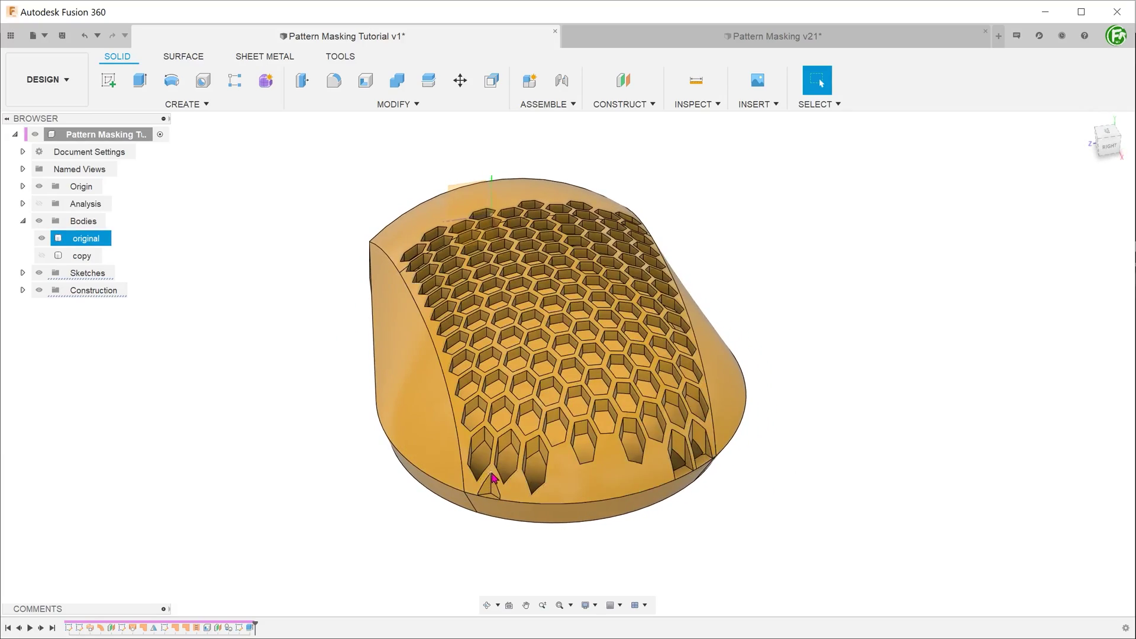
mouse_move(686, 457)
middle_mouse_down("shift")
mouse_move(478, 553)
mouse_move(301, 517)
middle_mouse_up("shift")
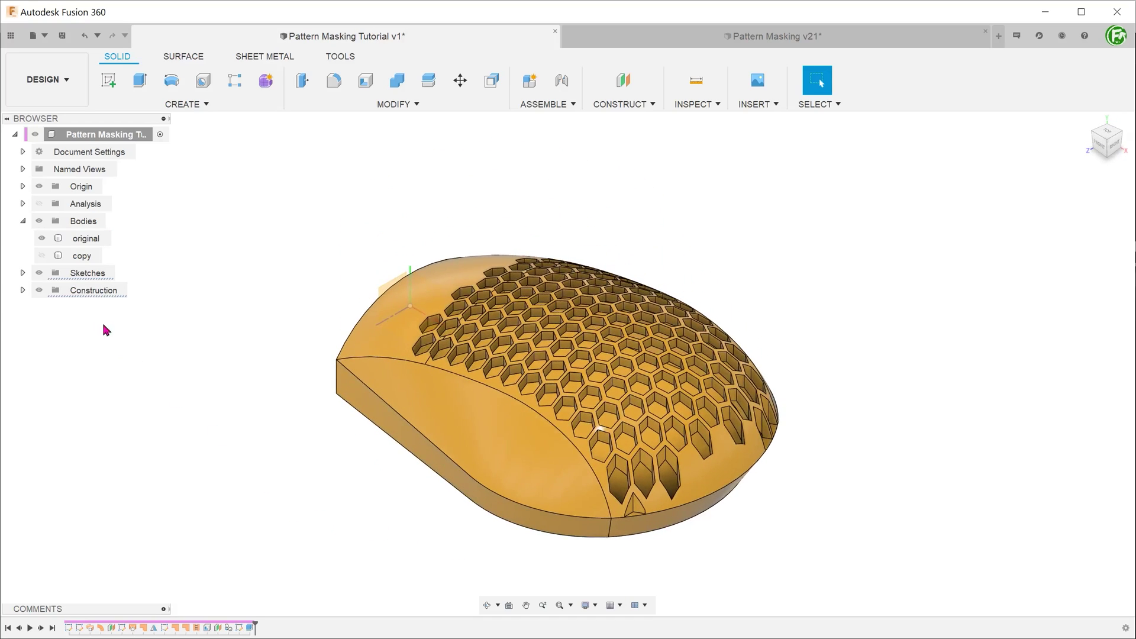
left_click(41, 238)
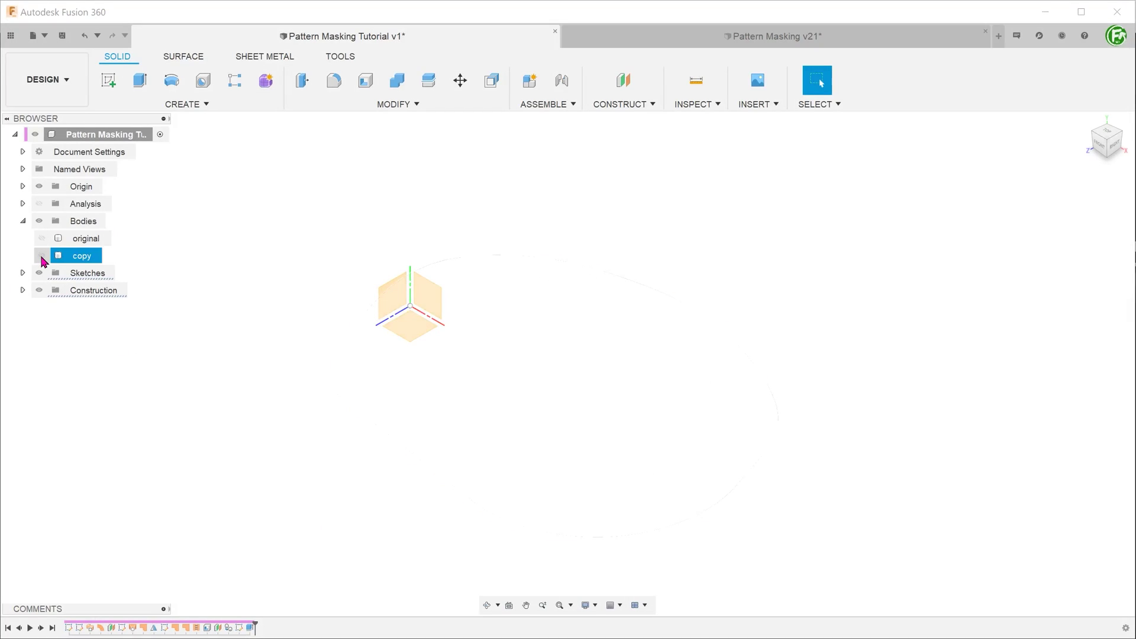
left_click(41, 255)
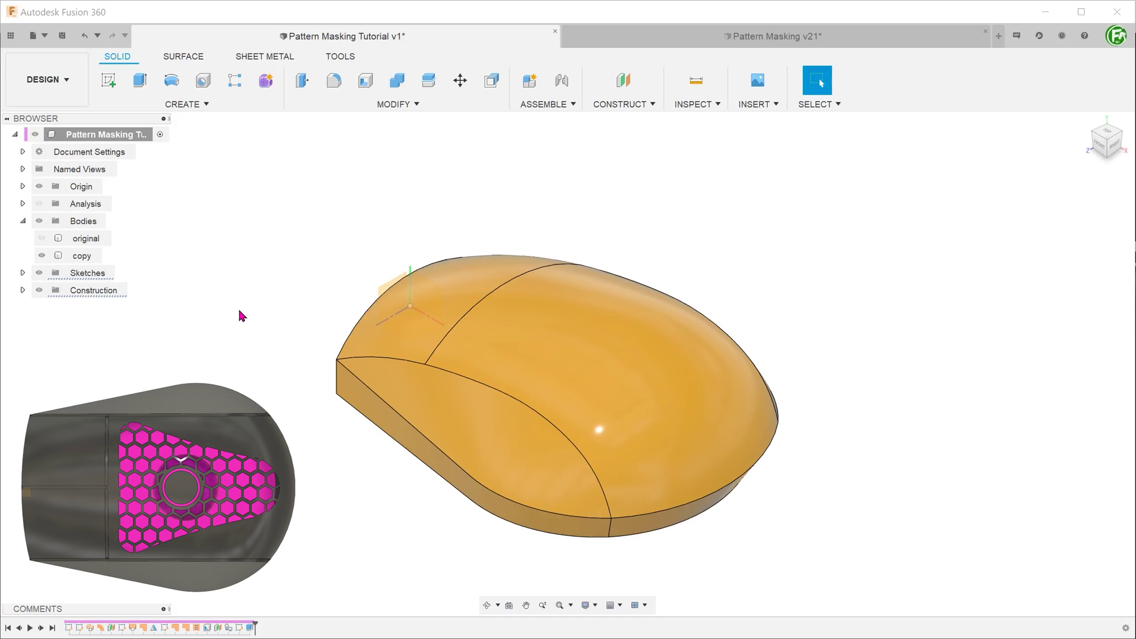
- Switch to the front view and zoom in on the copy body
key("F6")
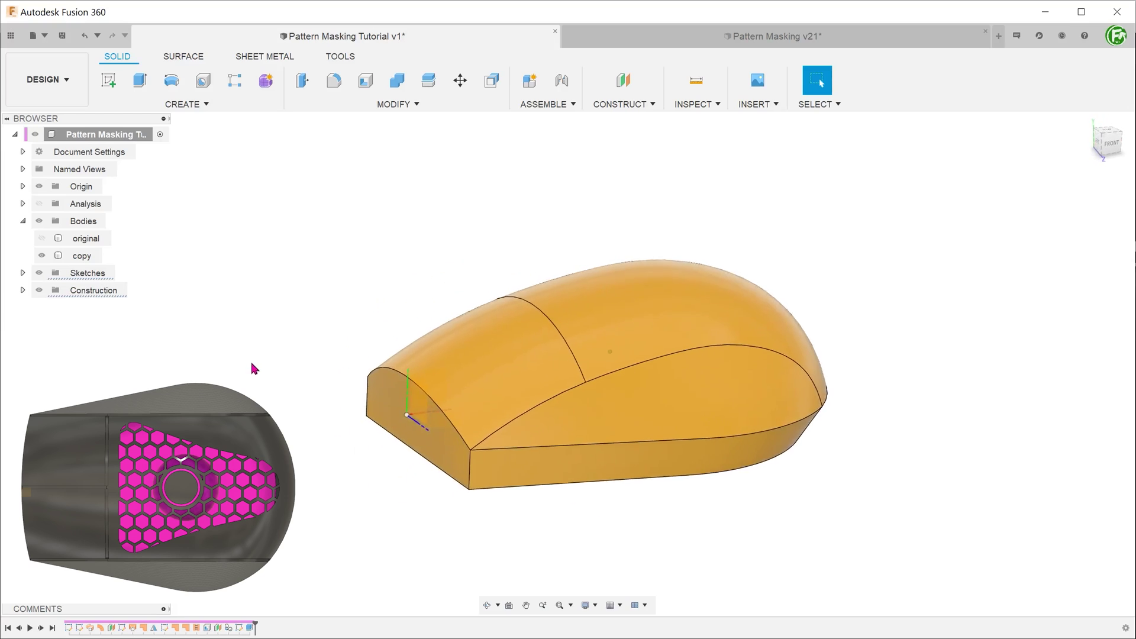
scroll(329, 398, "up", 2)
scroll(373, 416, "up", 2)
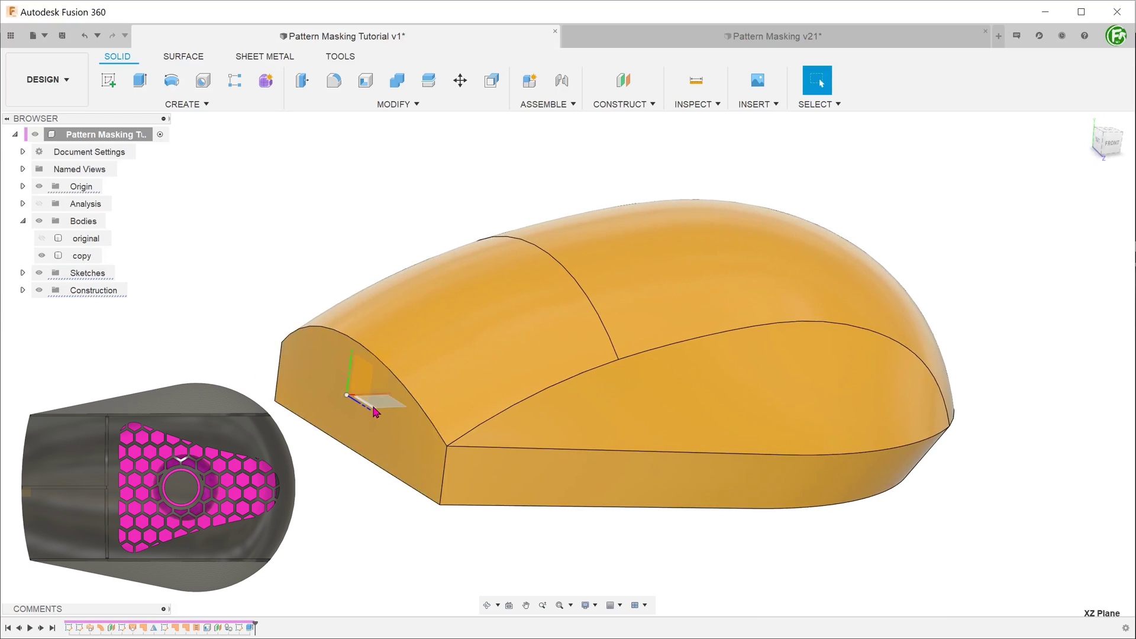
- Start a new sketch on the XZ plane and hide the copy body
right_click(374, 411)
left_click(375, 480)
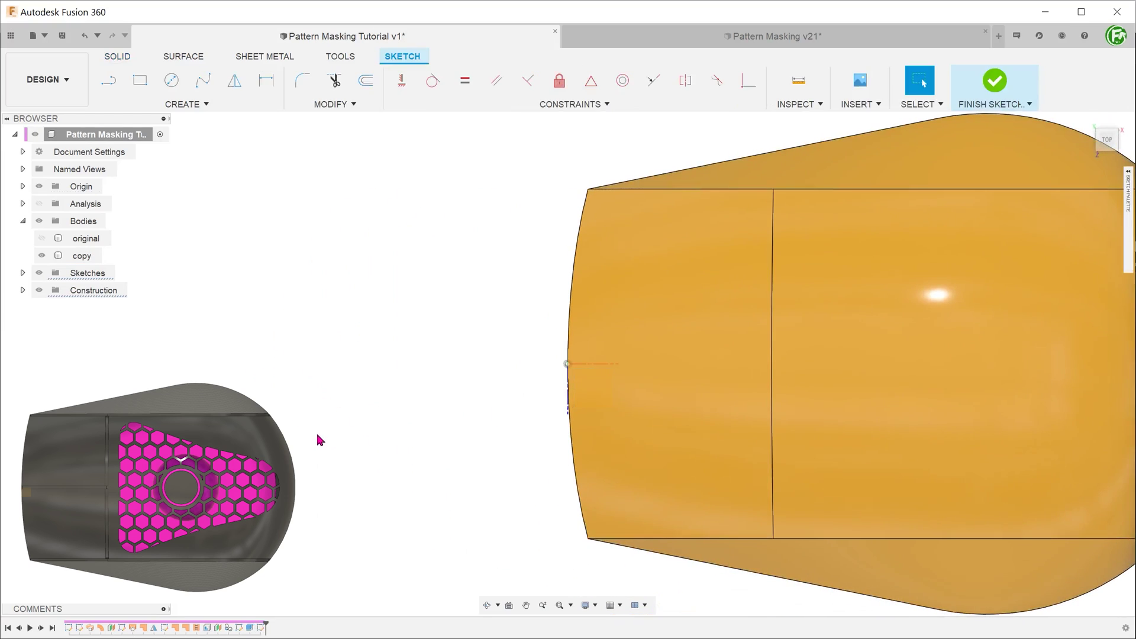
scroll(319, 434, "down", 2)
scroll(355, 408, "down", 1)
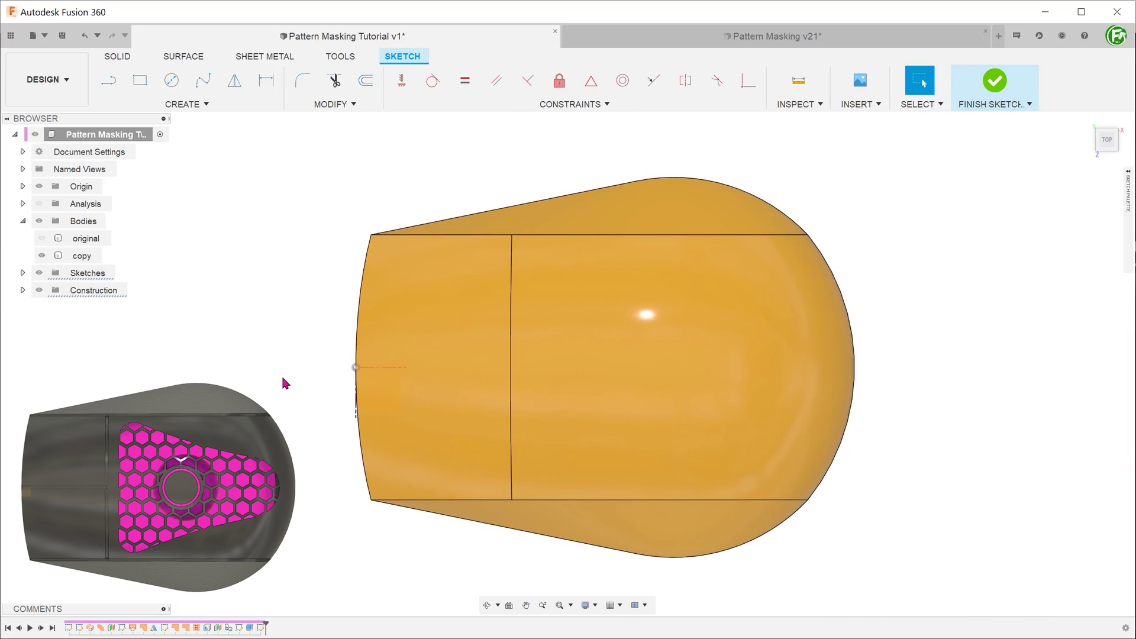
scroll(281, 374, "up", 1)
left_click(37, 254)
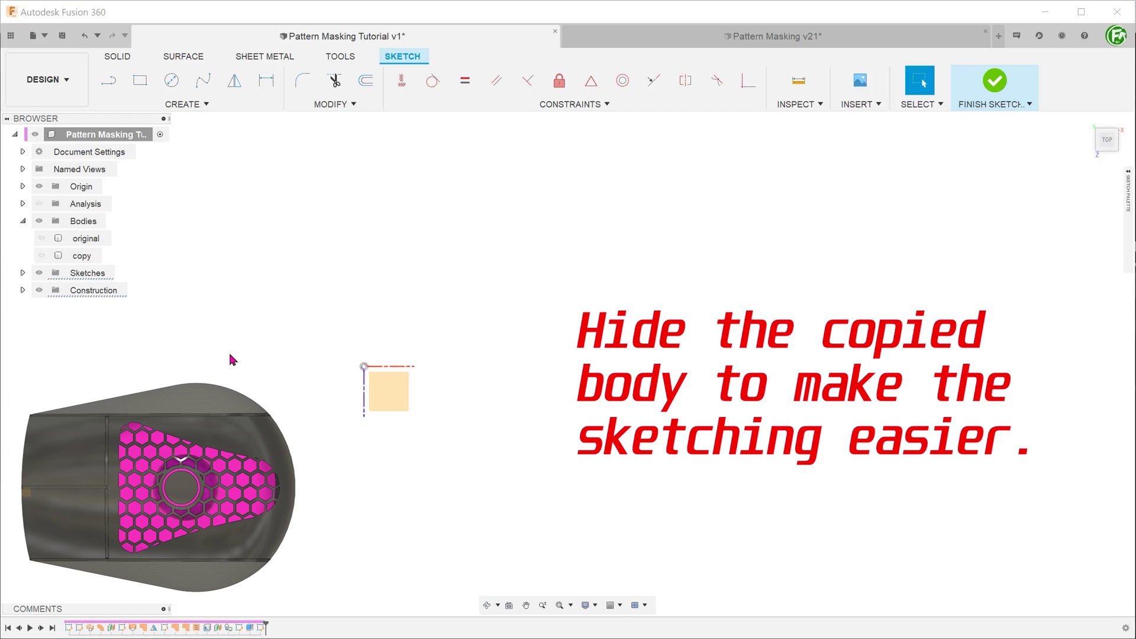
- Draw a 75 mm centreline from the origin with a Ø20 circle at its end
key("l")
left_click(363, 366)
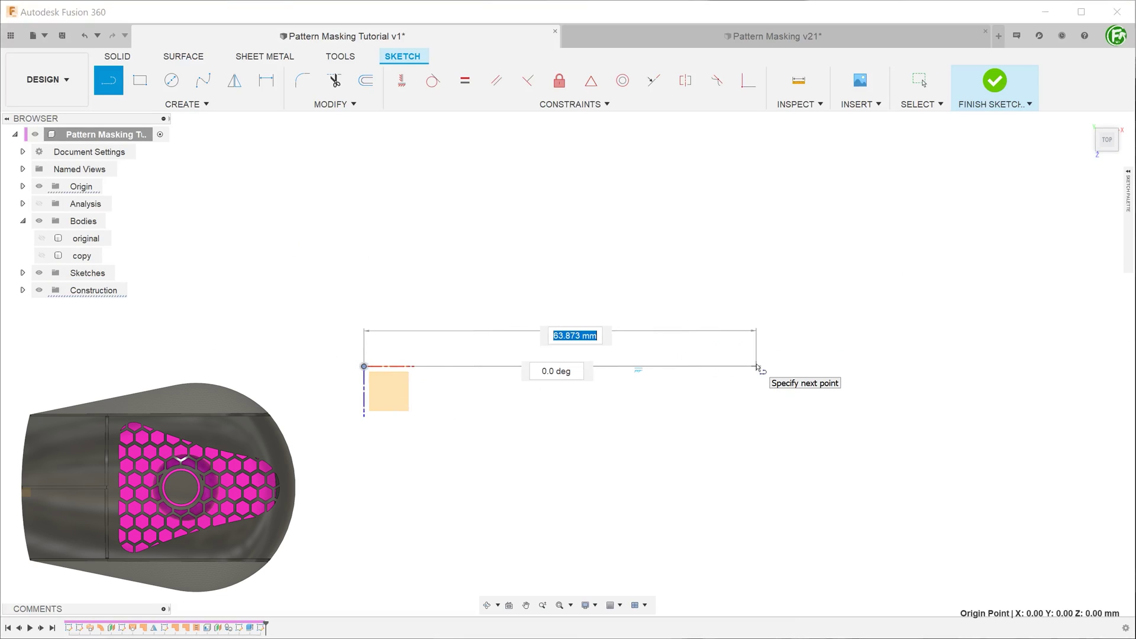
type("75")
key("Return")
key("Escape")
left_click(556, 366)
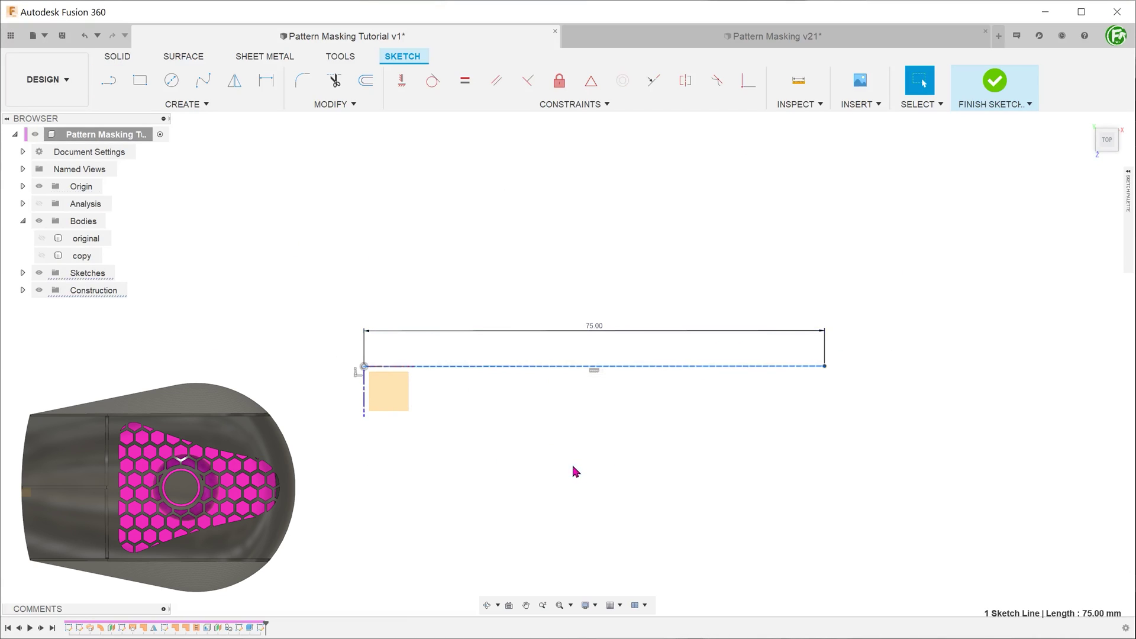
key("c")
left_click(824, 366)
type("20")
key("Return")
key("Escape")
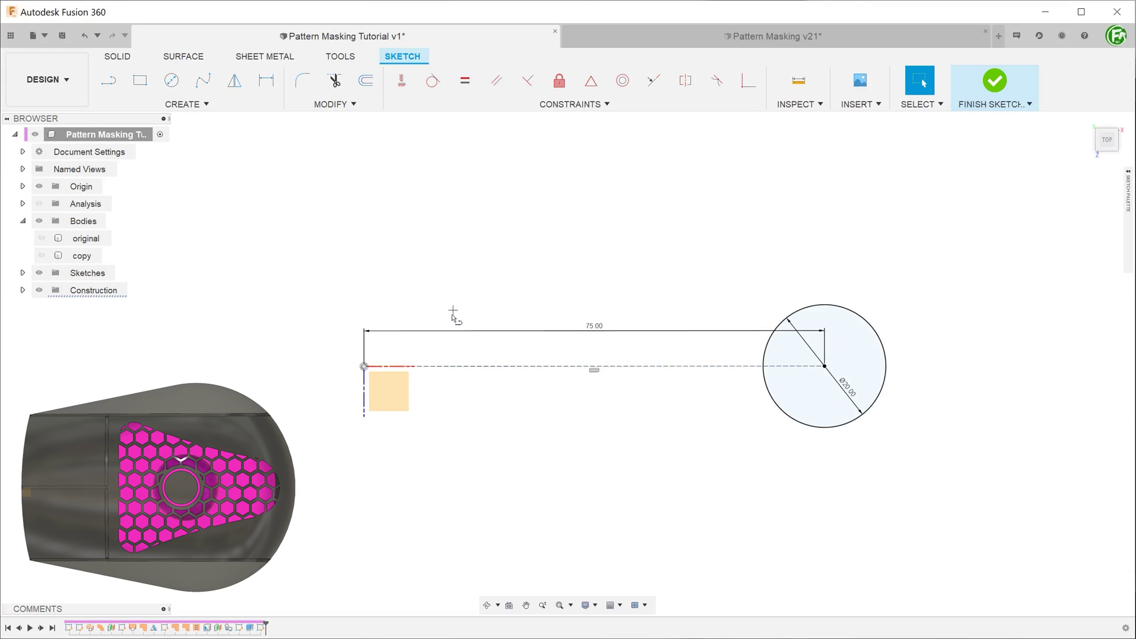
- Draw a vertical edge and a curved edge made tangent to the Ø20 circle
key("l")
left_click(456, 366)
mouse_move(456, 245)
left_mouse_down()
mouse_move(550, 217)
mouse_move(799, 309)
left_mouse_up()
key("Escape")
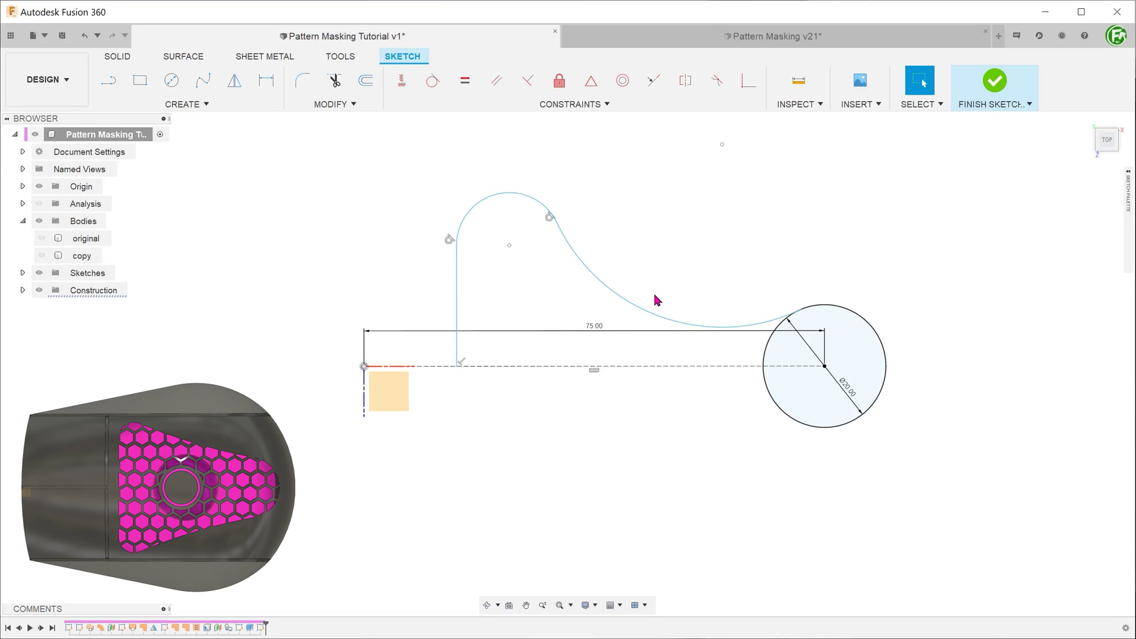
key("t")
left_click(639, 295)
left_click(787, 320)
- Mirror the vertical edge and arcs across the 75 mm centreline
type("sm")
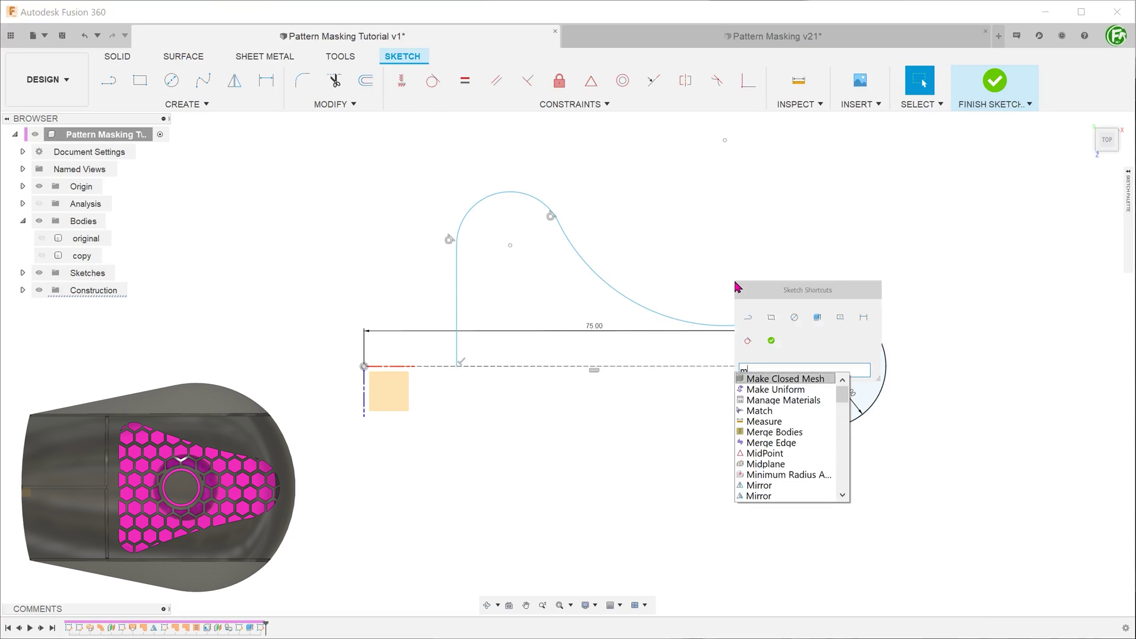
type("irror")
key("Return")
left_click(456, 296)
left_click(497, 195)
left_click(616, 278)
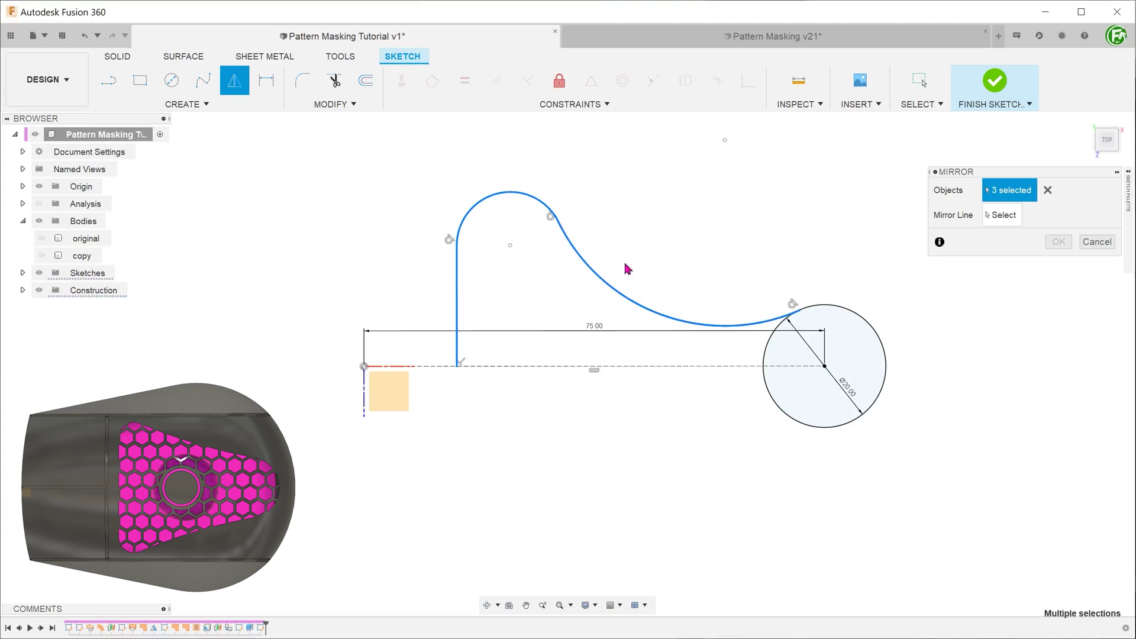
left_click(651, 371)
key("Return")
- Dimension the mask width to 33 mm and the corner arcs to R5
key("d")
left_click(510, 245)
left_click(510, 487)
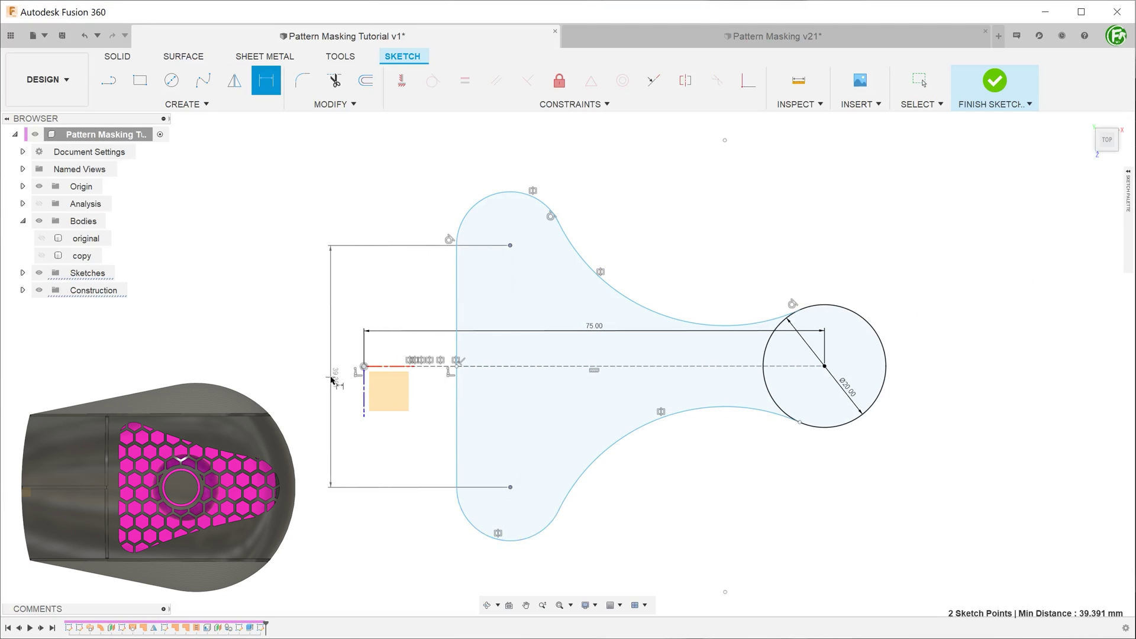
left_click(331, 379)
type("33")
key("Return")
left_click(467, 172)
type("5")
key("Return")
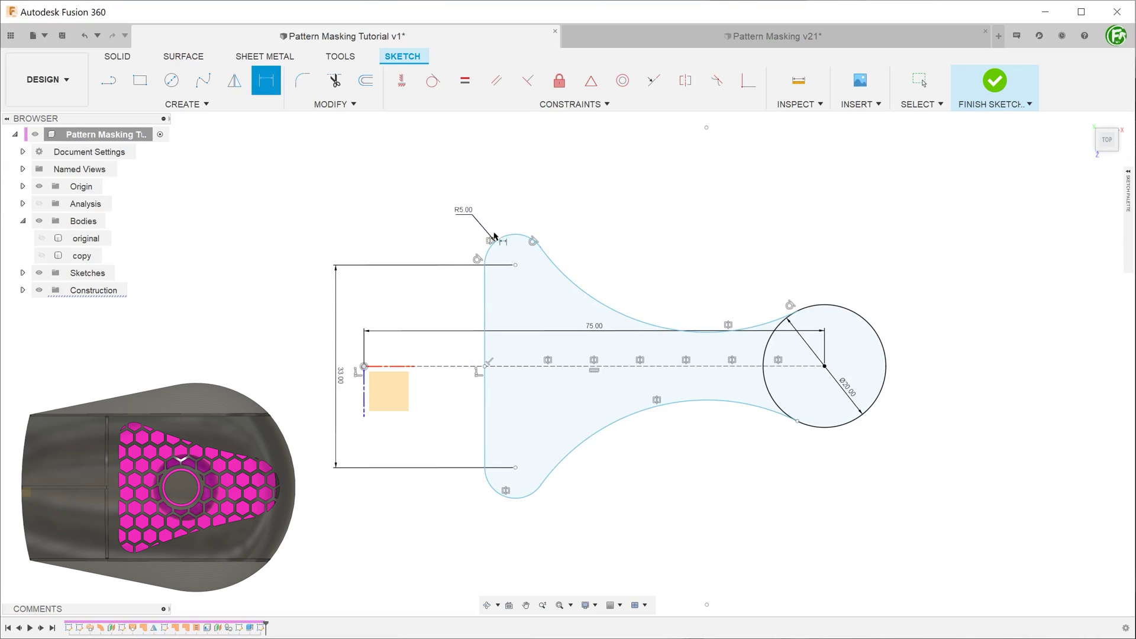
- Set the long upper curve radius to R183
left_click(561, 276)
left_click(650, 240)
type("183")
key("Return")
key("Escape")
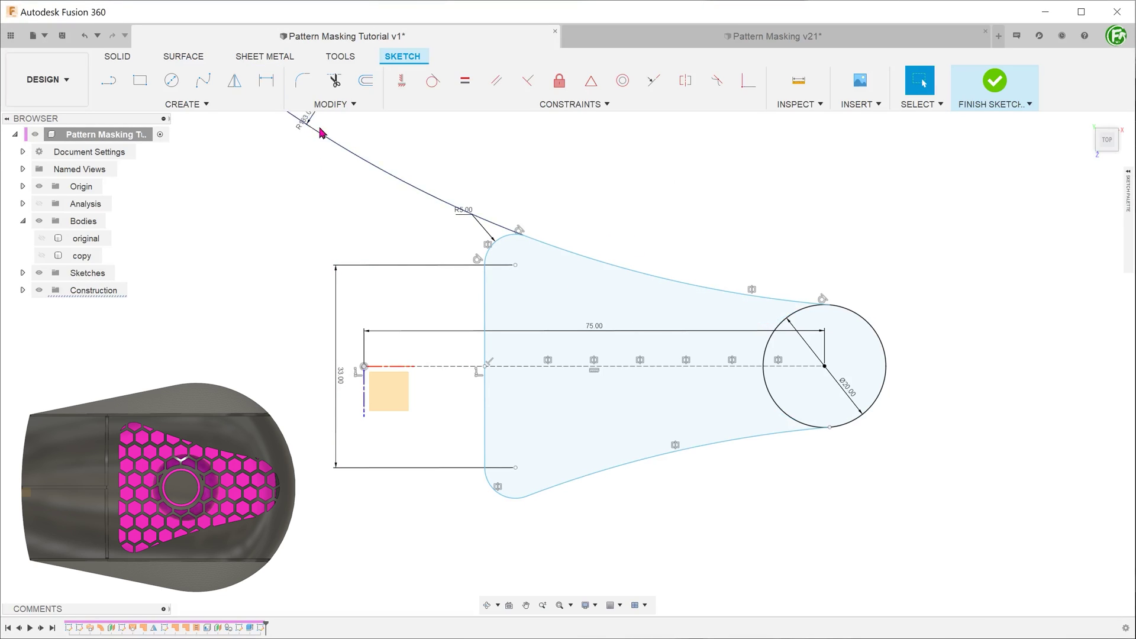
- Dimension the corner arc's horizontal offset from the origin to 37 mm
key("d")
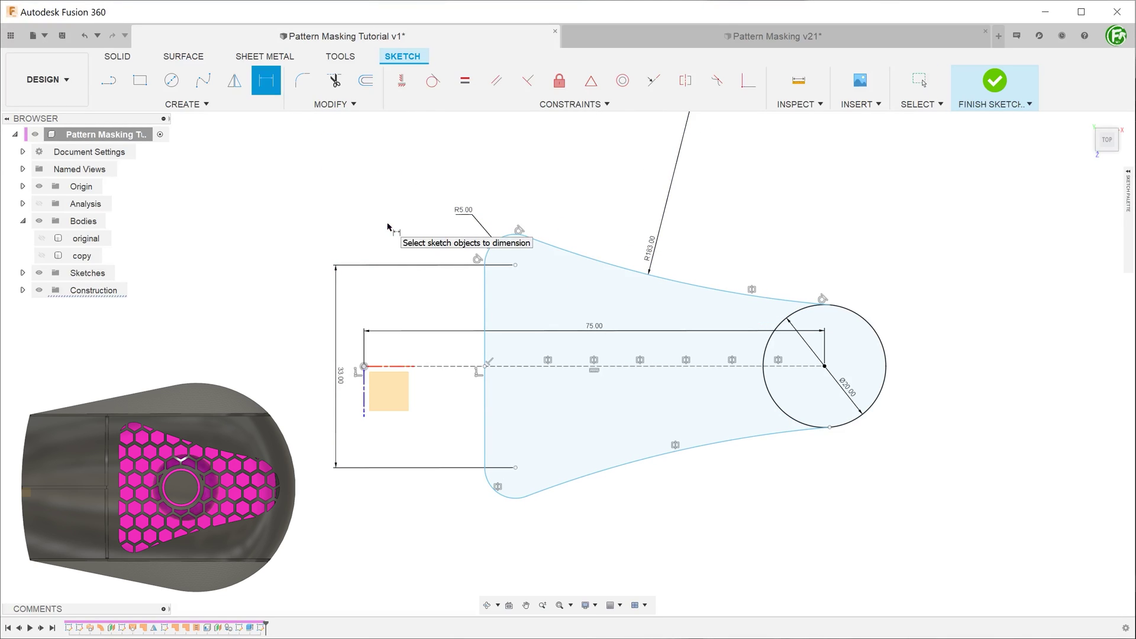
left_click(516, 264)
left_click(364, 367)
left_click(427, 188)
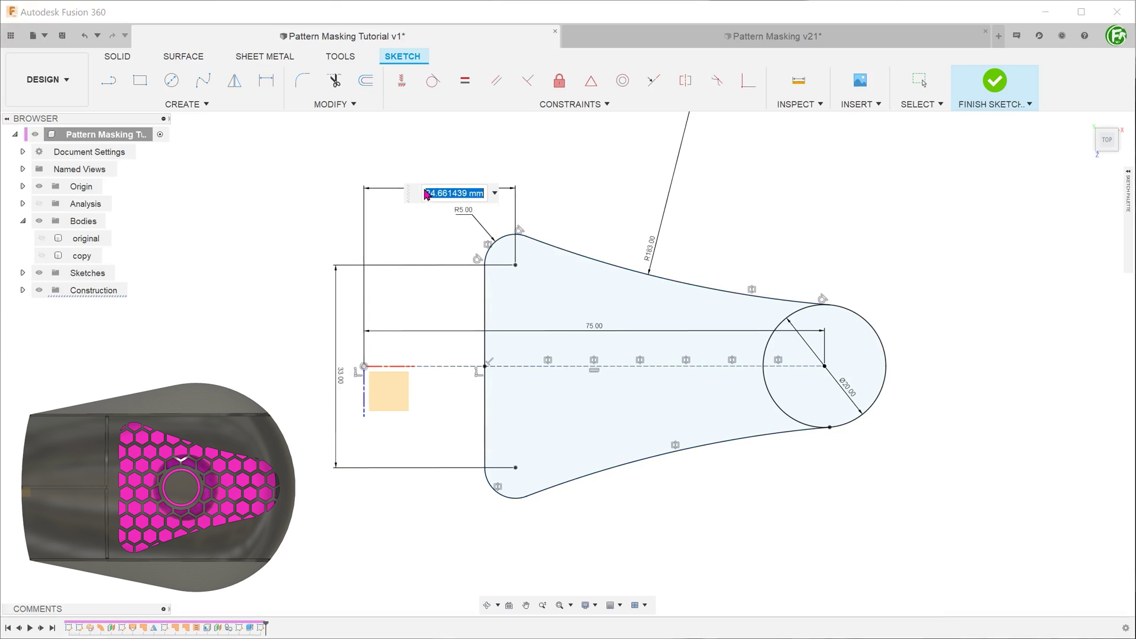
key("Return")
key("Escape")
- Add a Ø15 circle 52.7 mm along the centreline, then select the mask and end-circle profiles
key("c")
left_click(667, 366)
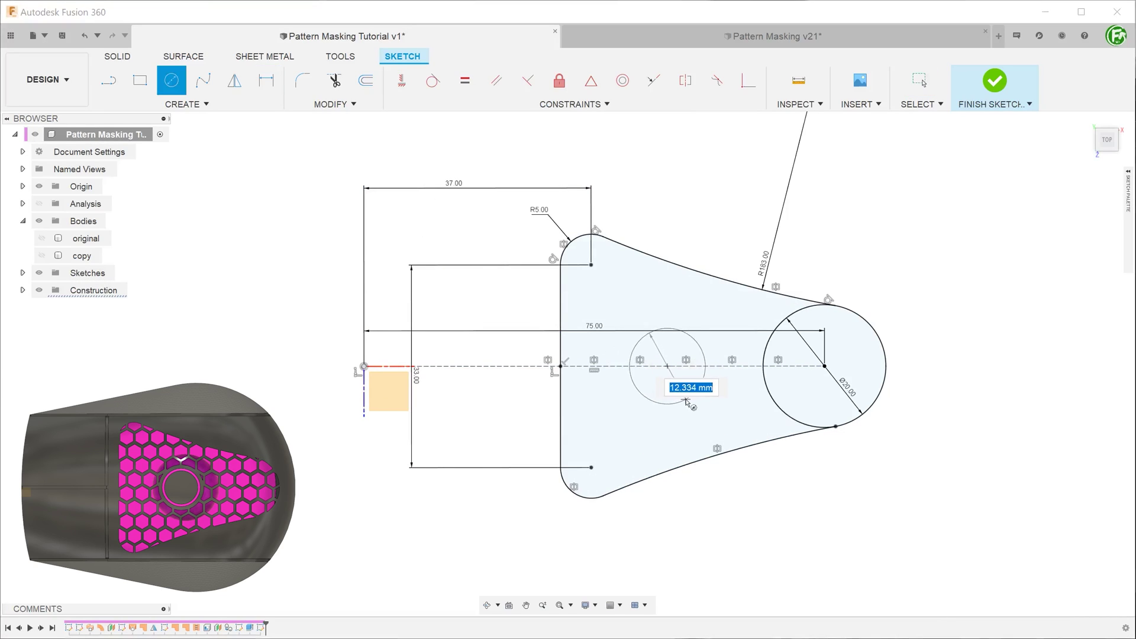
type("15")
key("Return")
key("d")
left_click(667, 366)
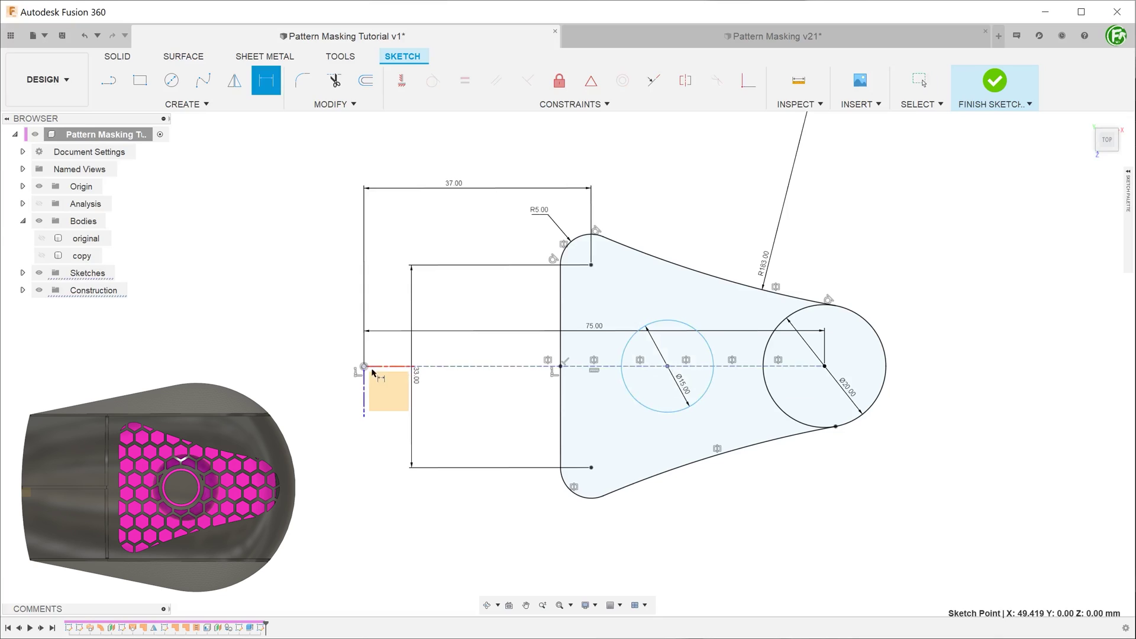
left_click(364, 366)
left_click(526, 533)
type("2.7")
key("Return")
key("Escape")
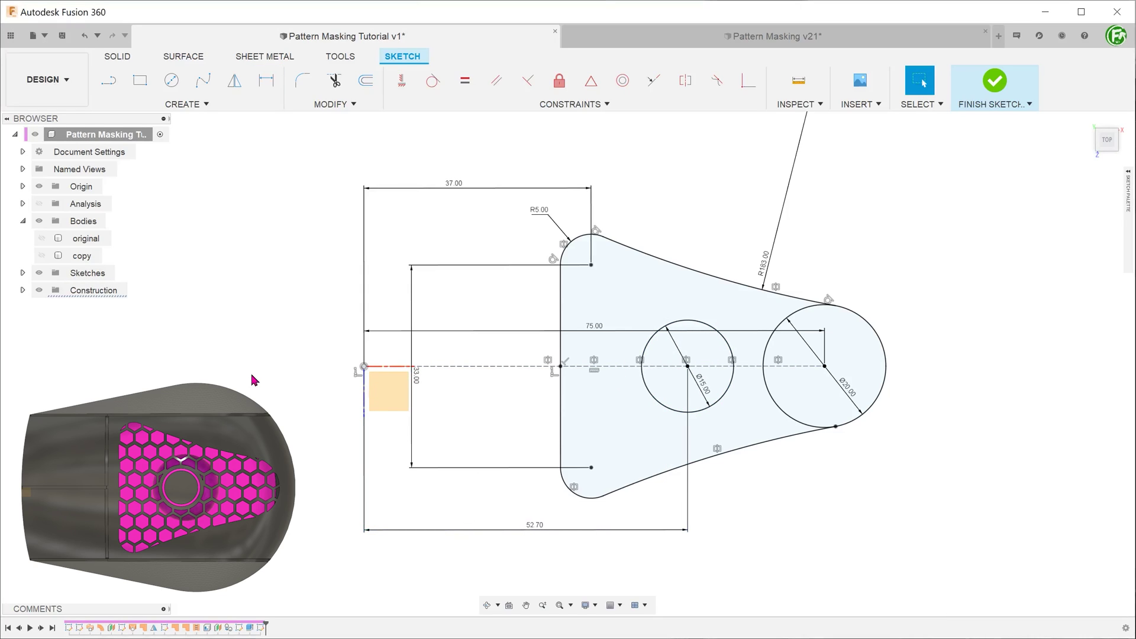
left_click(633, 303)
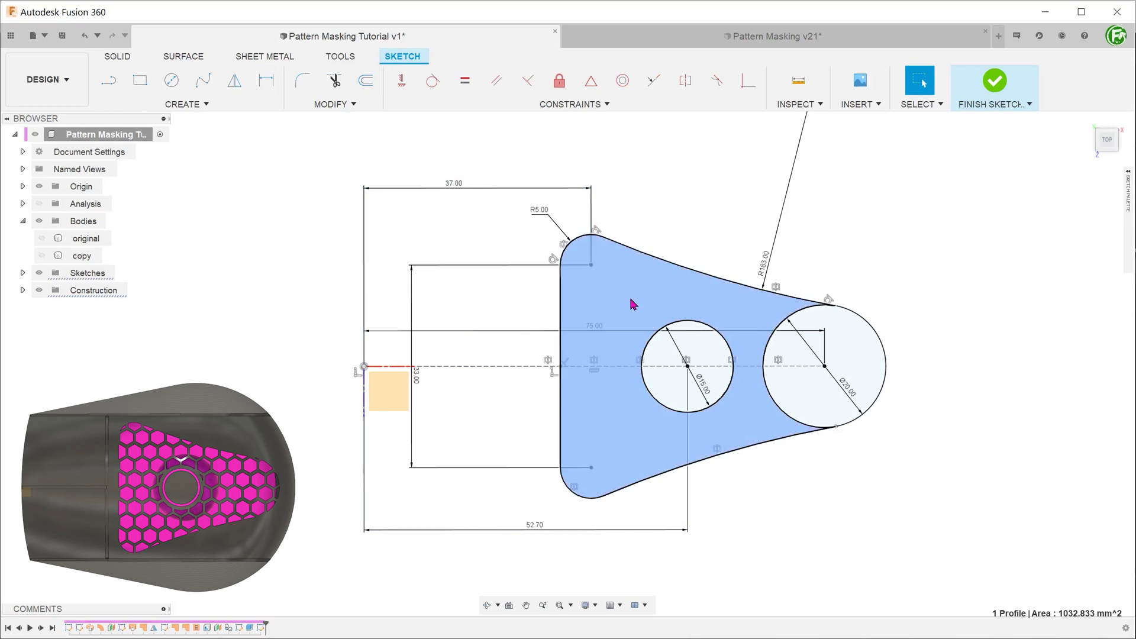
left_click(849, 341, "shift")
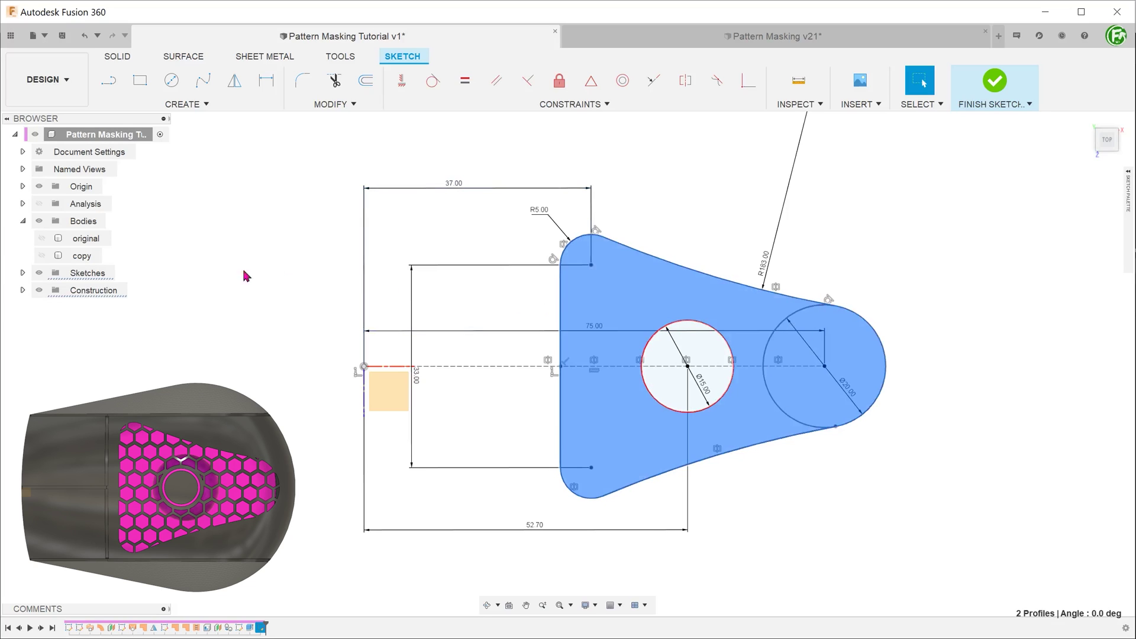
- Show the copy body and extrude both mask profiles as an All-extent cut through it
left_click(41, 256)
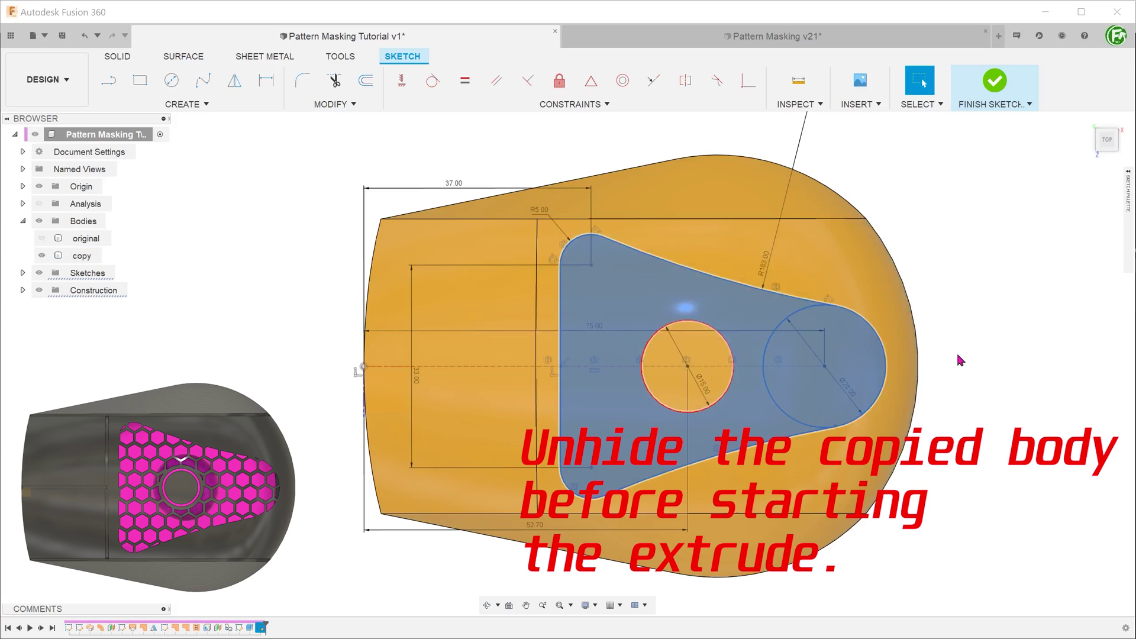
key("e")
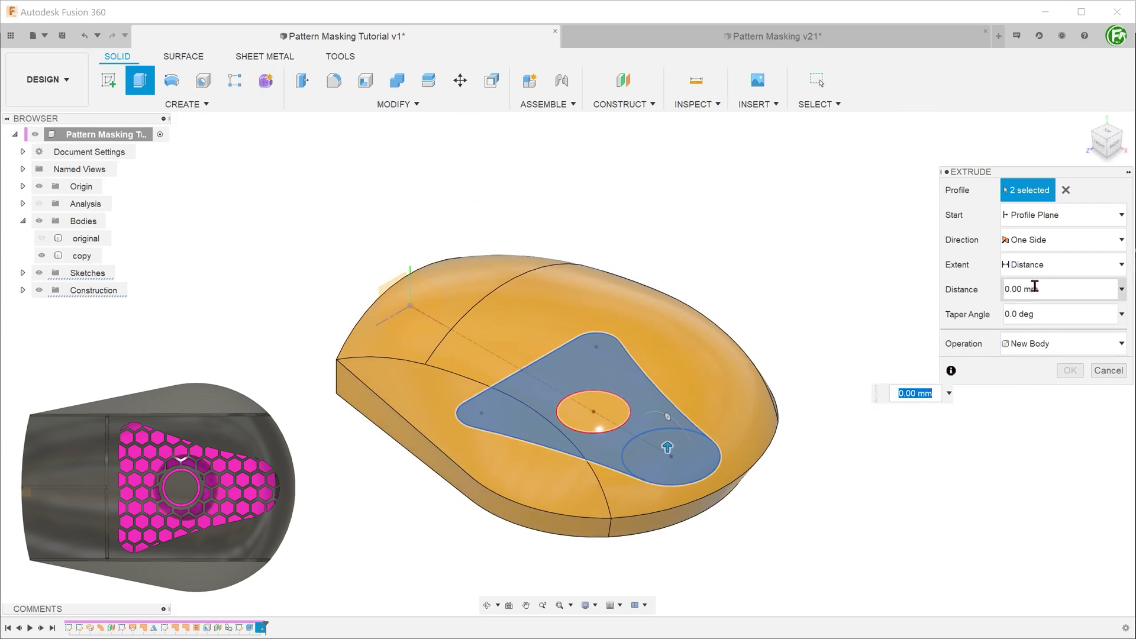
left_click(1058, 264)
left_click(1018, 309)
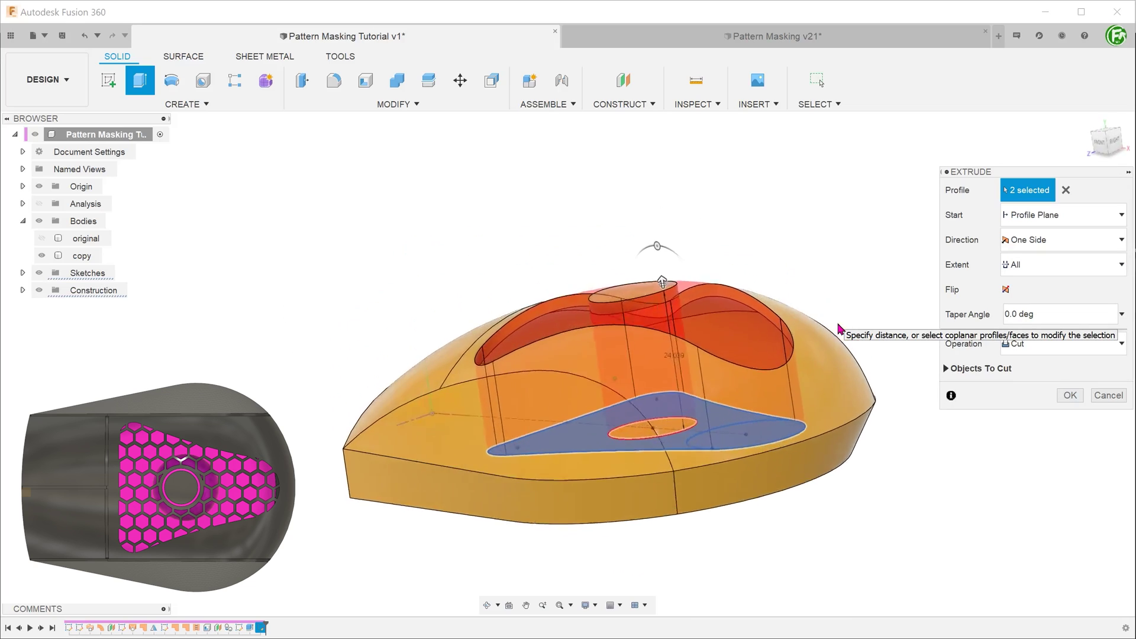
left_click(1069, 395)
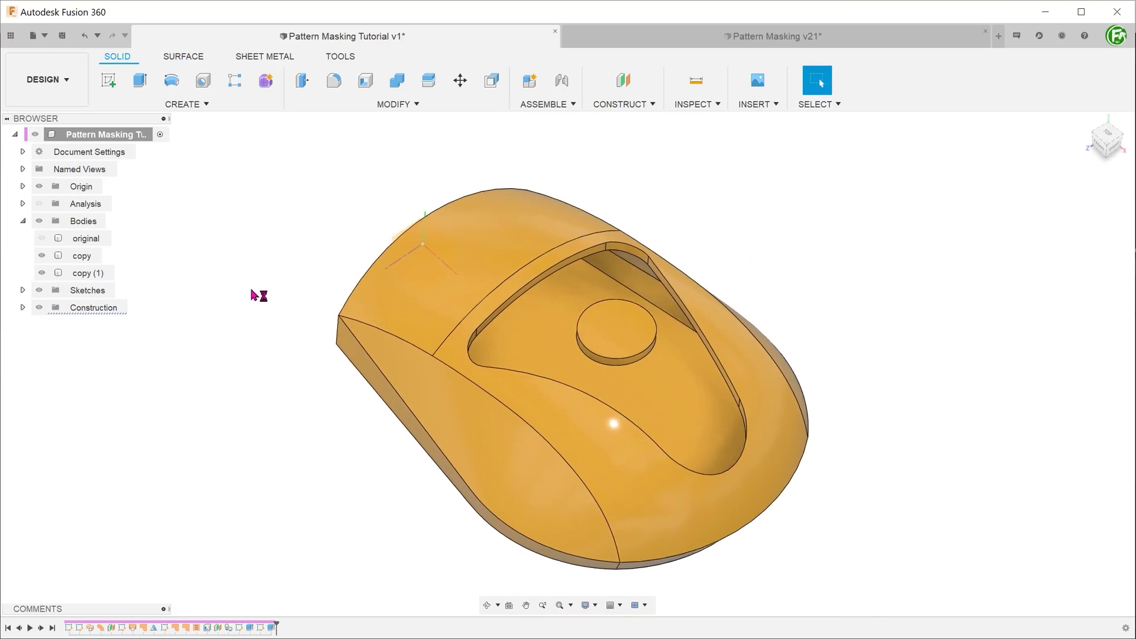
- Show the original perforated body alongside both copies
left_click(41, 238)
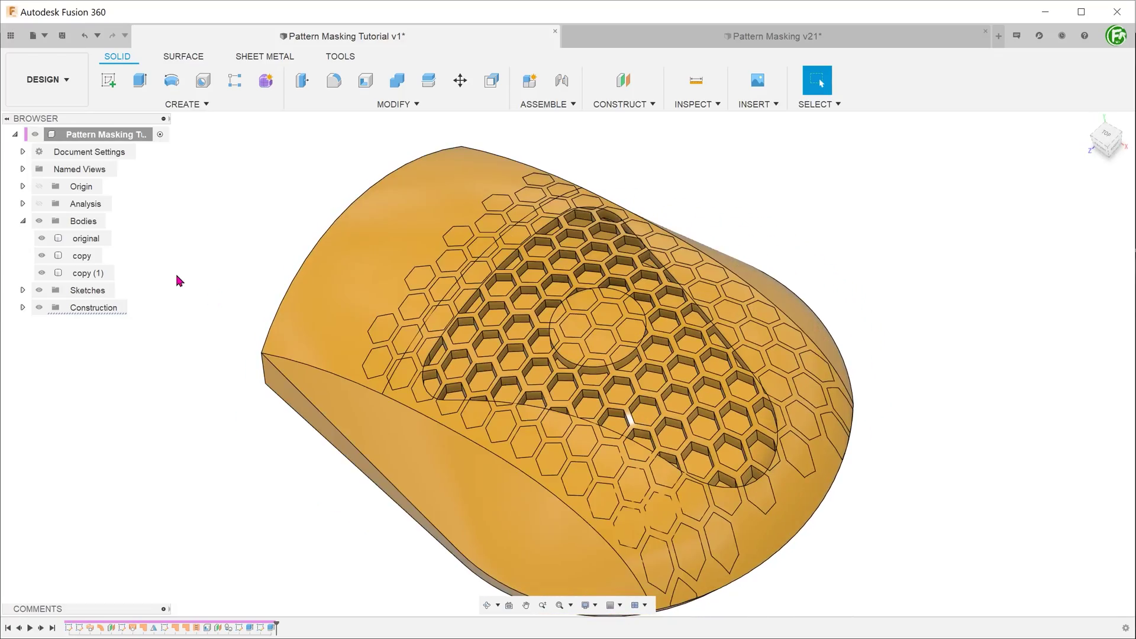
- Combine copy and copy (1) into the original body with a Join
left_click(330, 107)
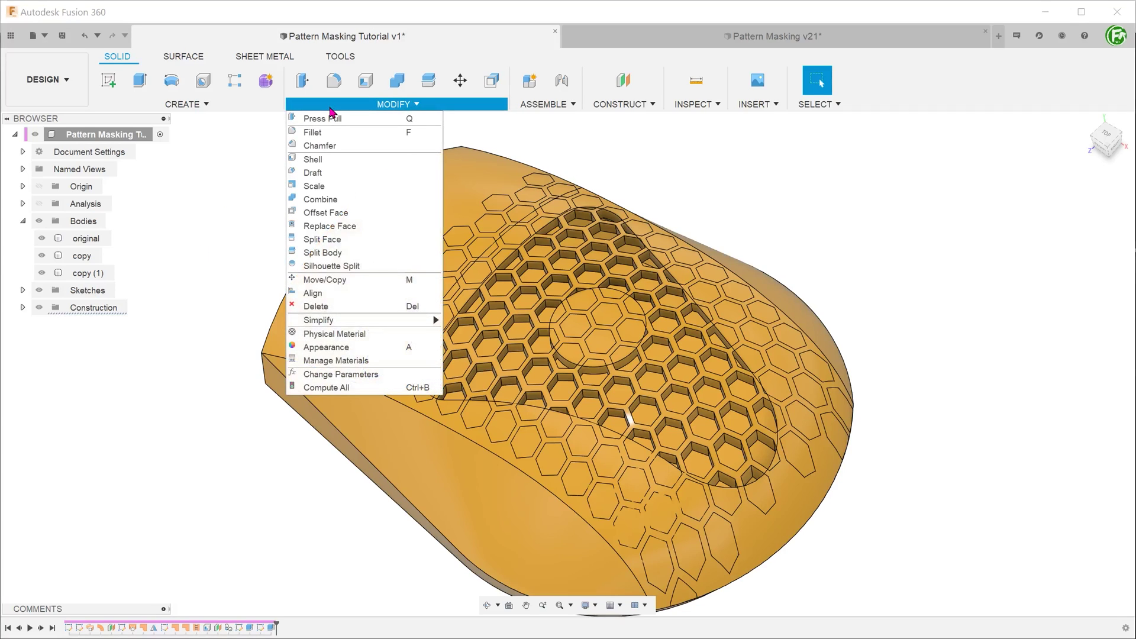
mouse_move(363, 199)
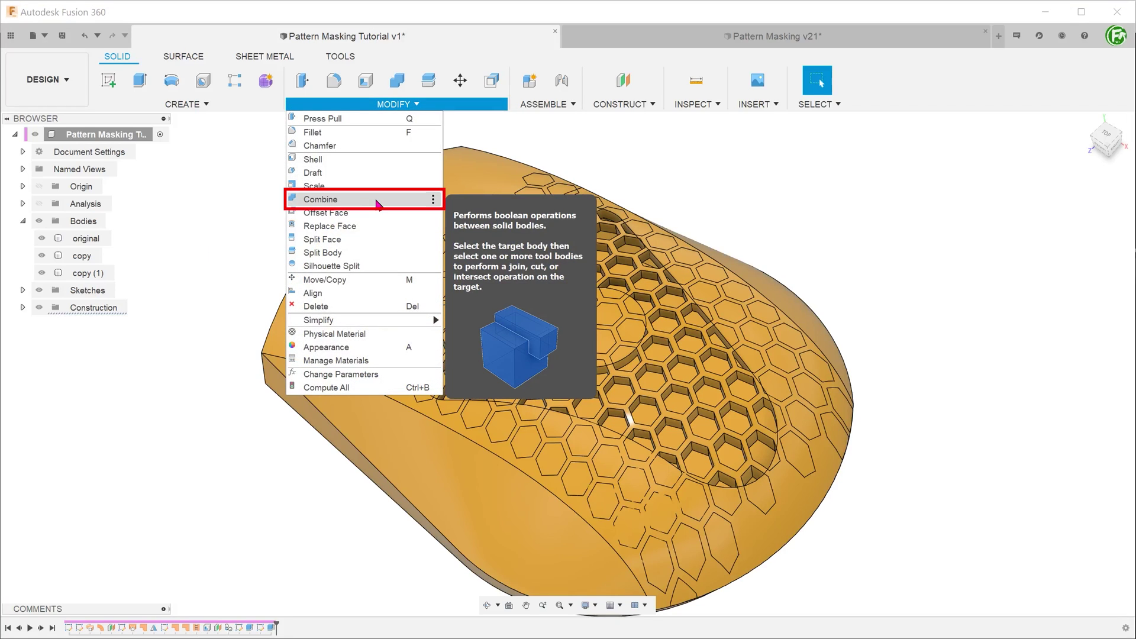
left_click(377, 204)
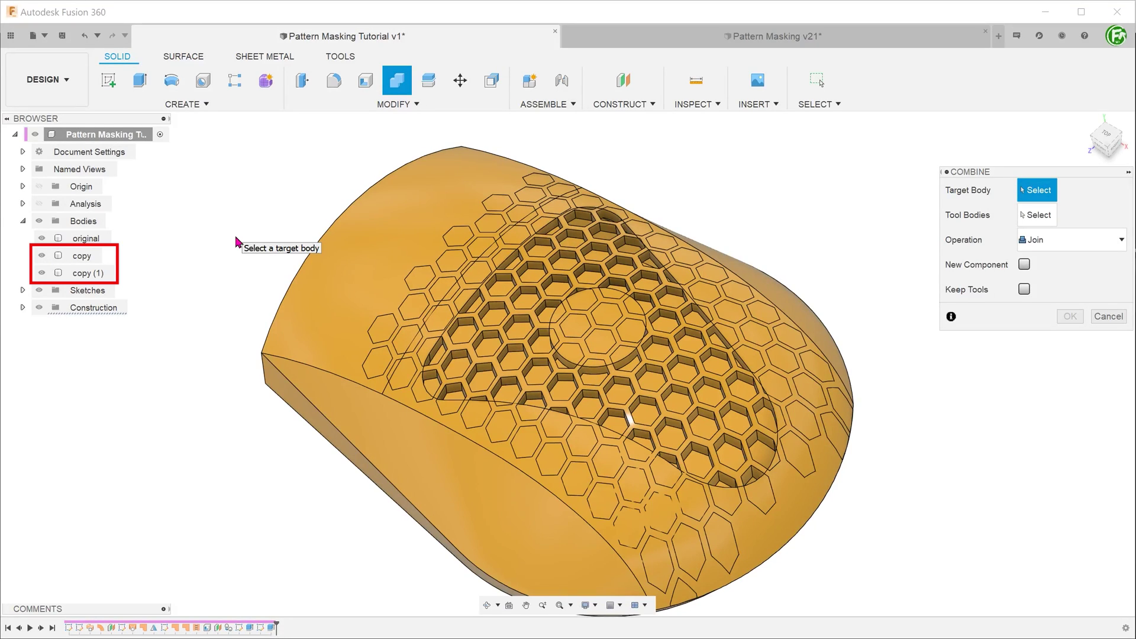
left_click(100, 239)
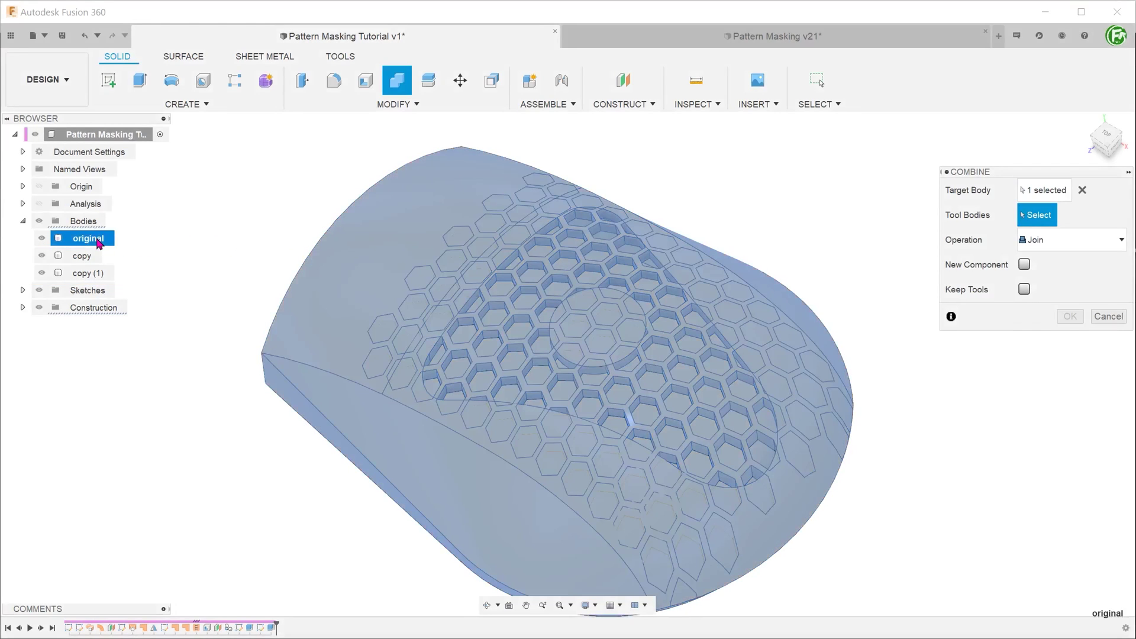
left_click(86, 255)
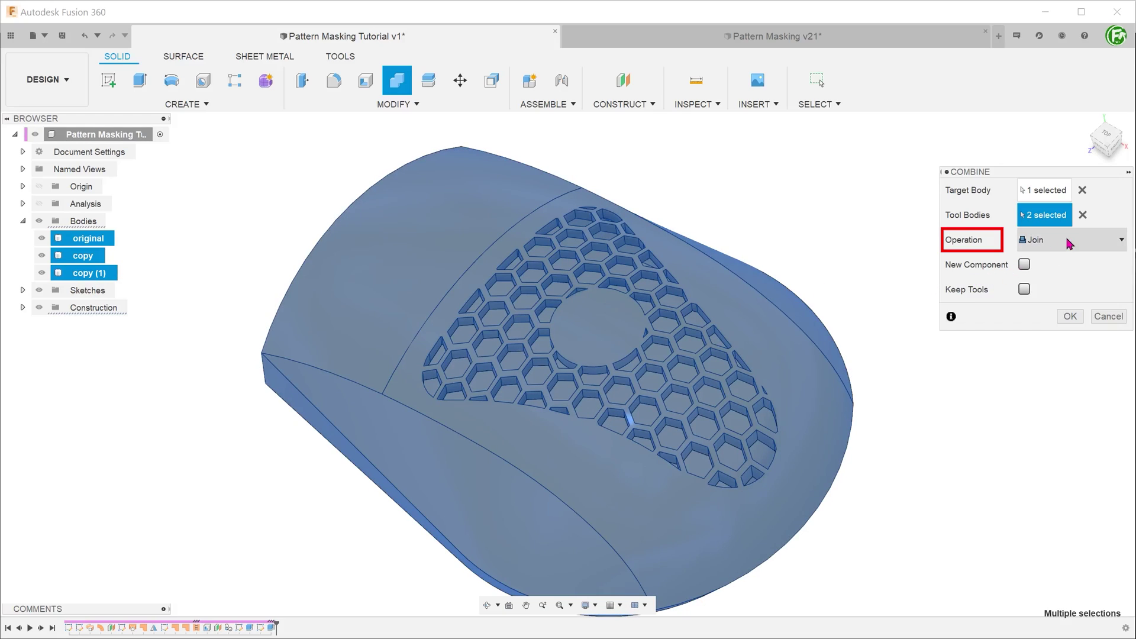
left_click(1069, 317)
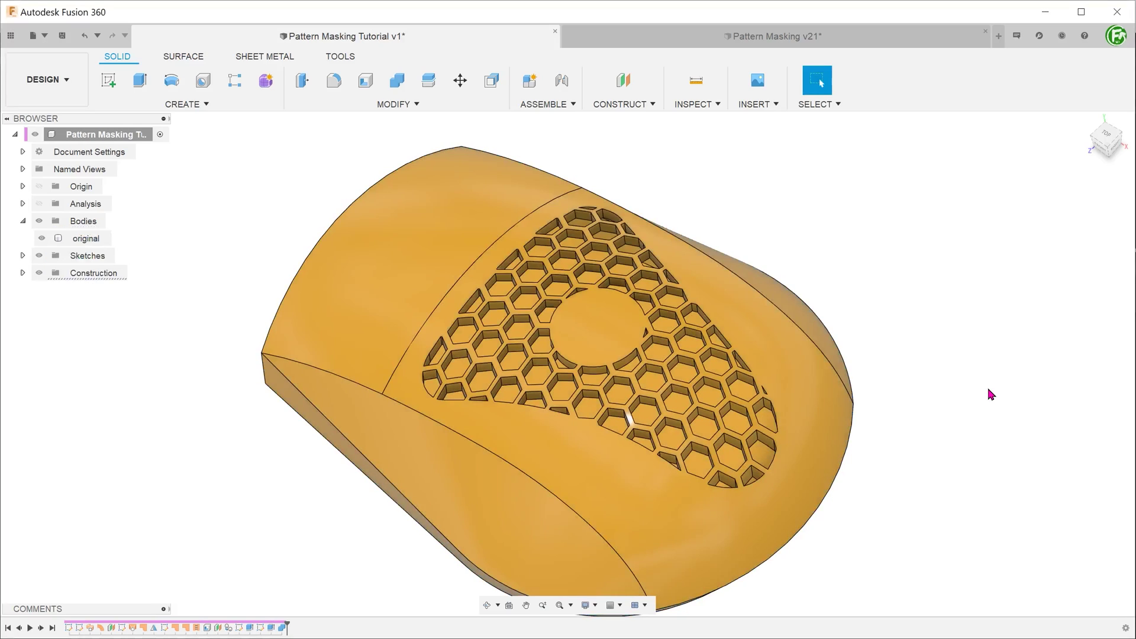
- Zoom into the pattern edge, delete the leftover sliver face, then zoom out and orbit
left_click(727, 380)
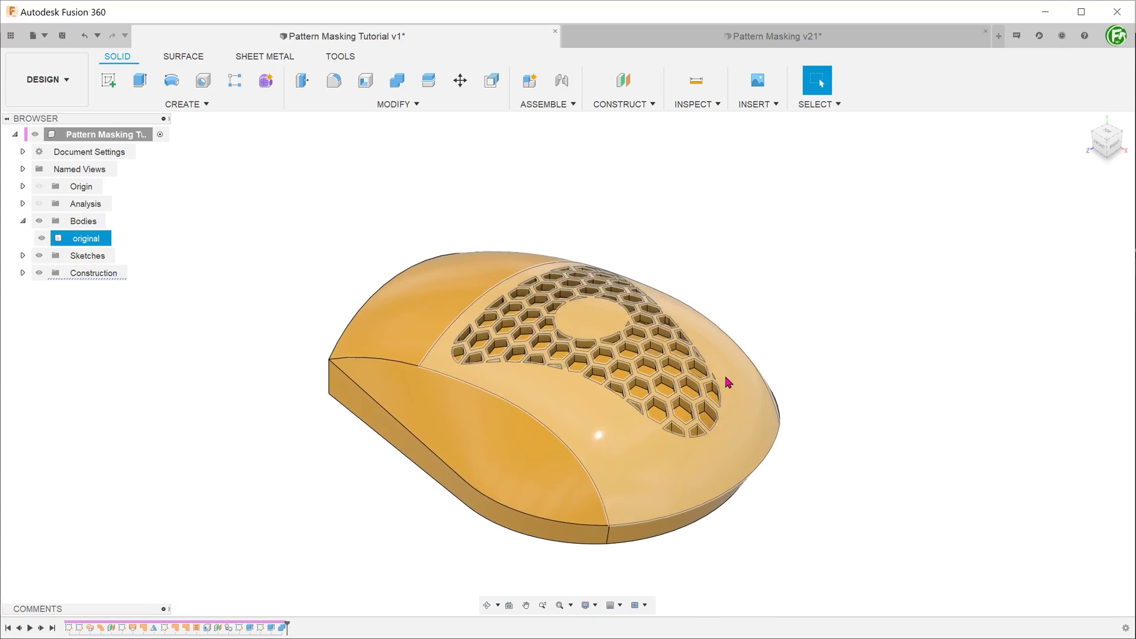
scroll(731, 390, "up", 2)
scroll(735, 401, "up", 3)
scroll(735, 401, "up", 2)
scroll(791, 398, "up", 2)
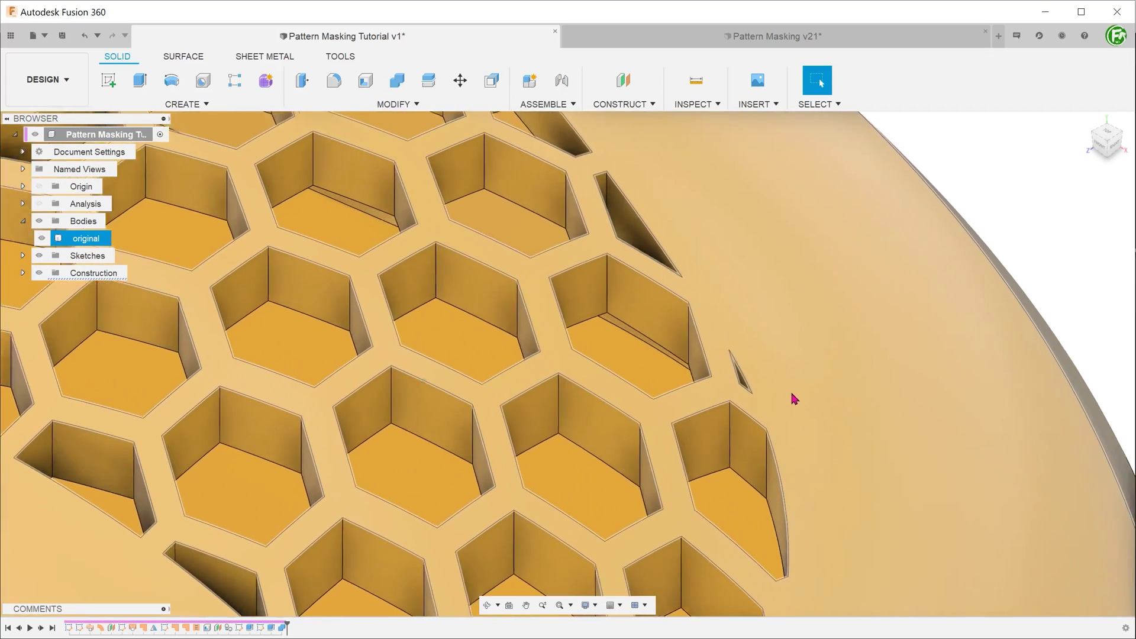
scroll(793, 399, "up", 2)
scroll(768, 398, "up", 2)
left_click(713, 398)
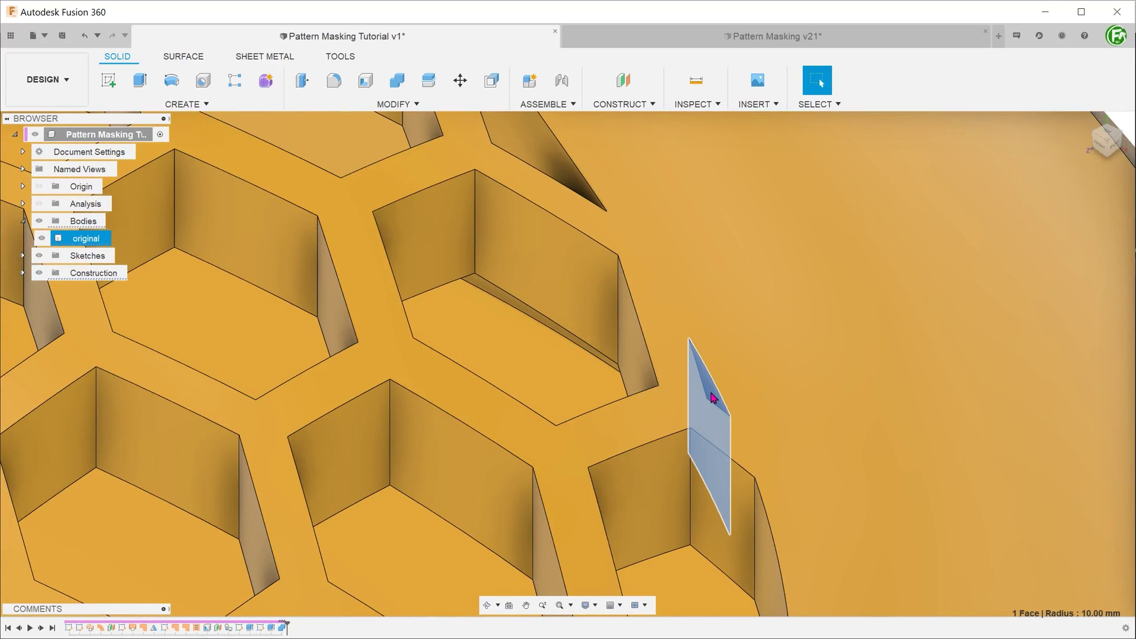
key("Delete")
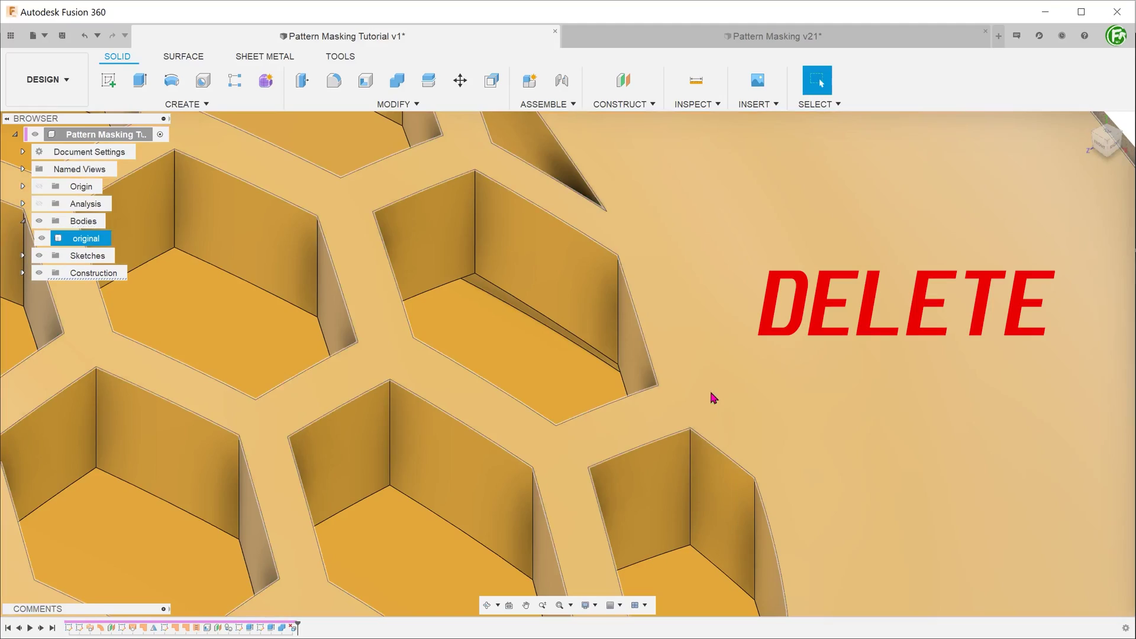
scroll(713, 397, "down", 2)
scroll(713, 397, "down", 2)
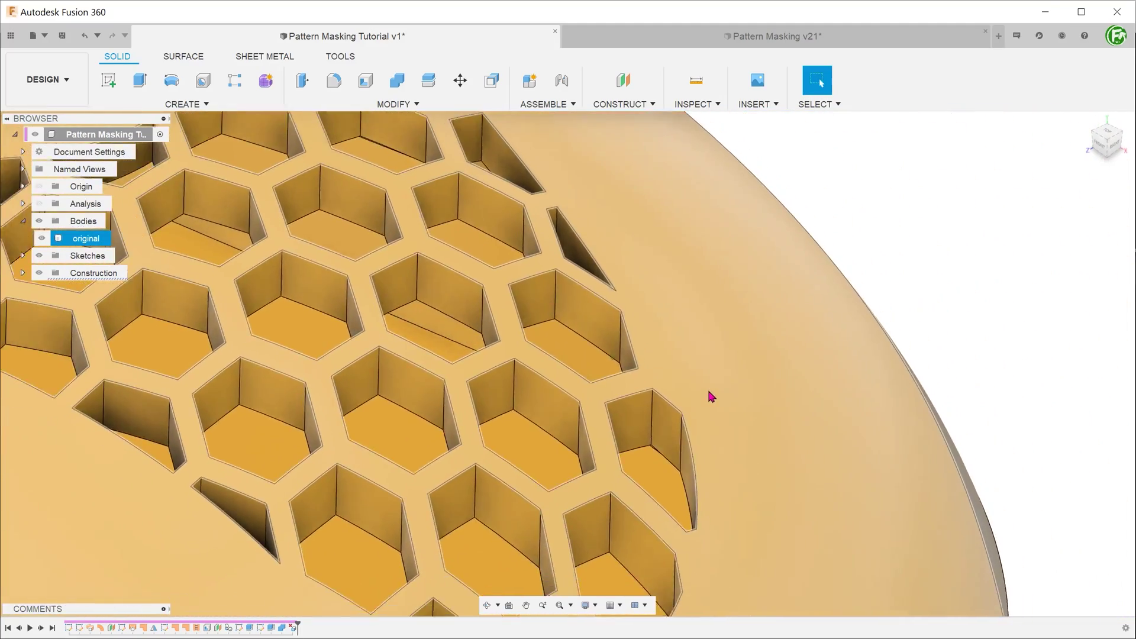
scroll(713, 398, "down", 2)
scroll(710, 397, "down", 1)
scroll(707, 395, "down", 5)
mouse_move(705, 393)
middle_mouse_down("shift")
mouse_move(533, 393)
mouse_move(365, 416)
middle_mouse_up("shift")
- Show and edit Sketch23, opening its hexagon rectangular pattern for editing
left_click(106, 346)
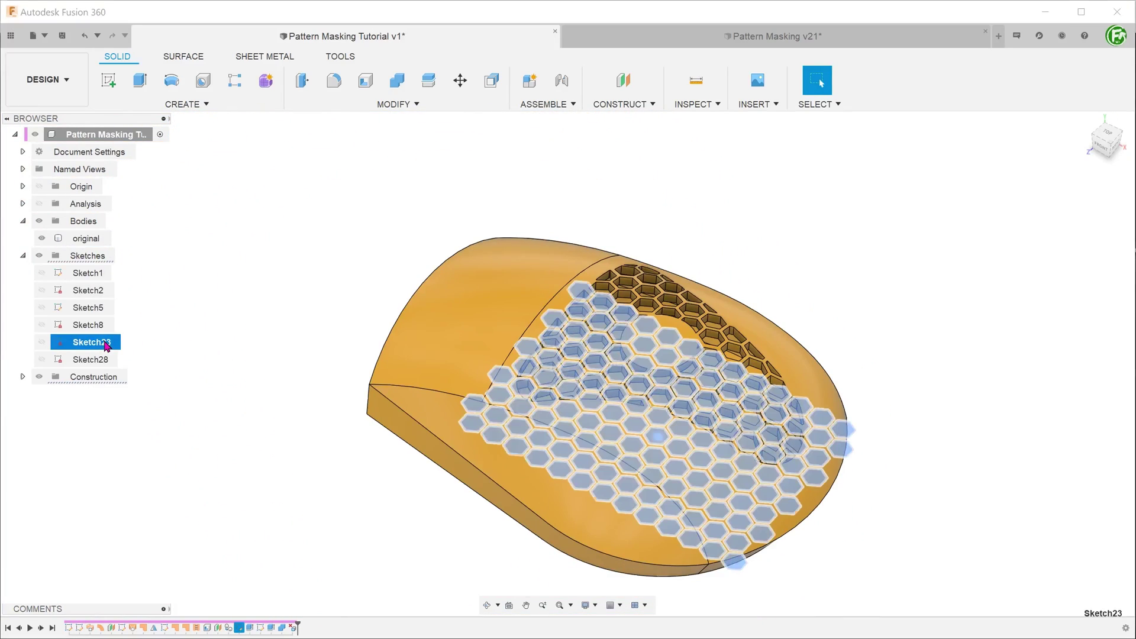
right_click(107, 346)
left_click(155, 385)
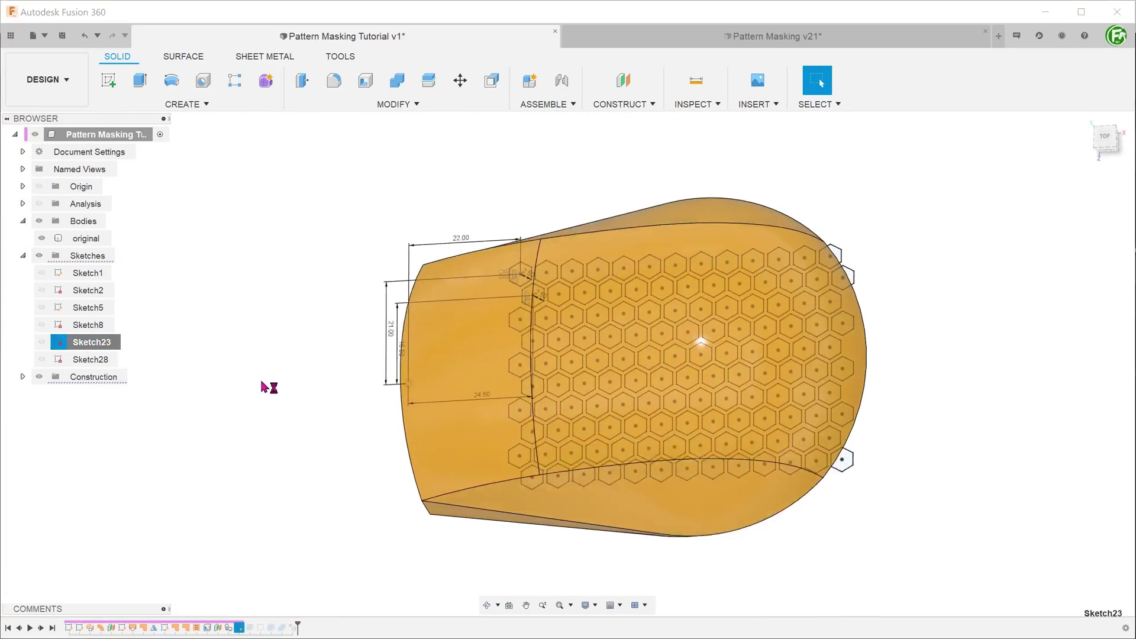
scroll(556, 307, "up", 2)
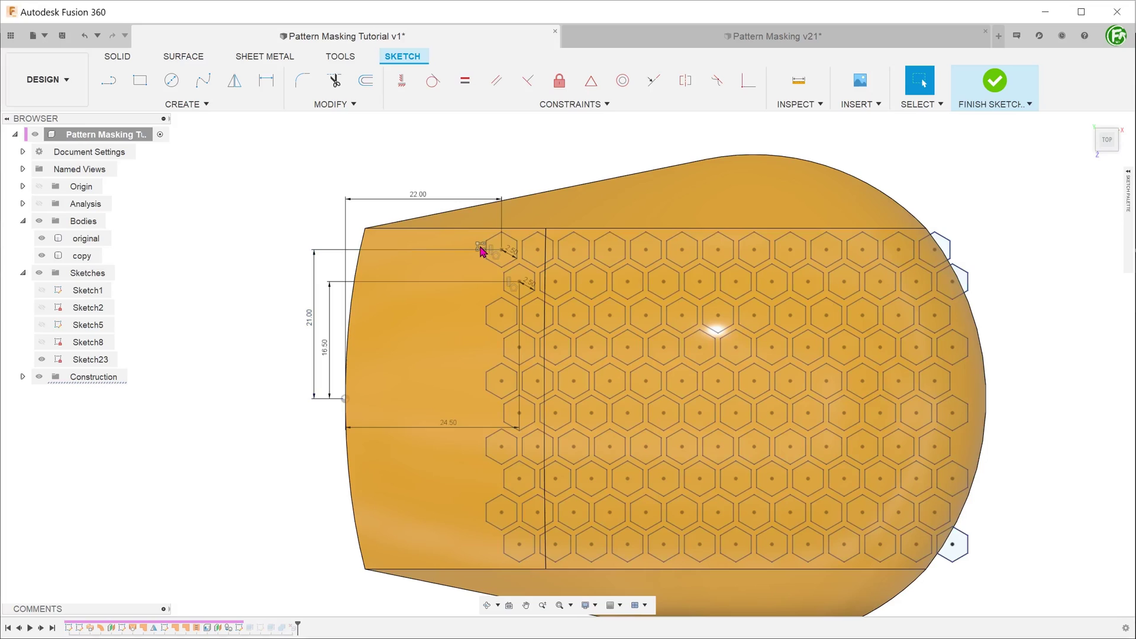
right_click(481, 248)
left_click(483, 321)
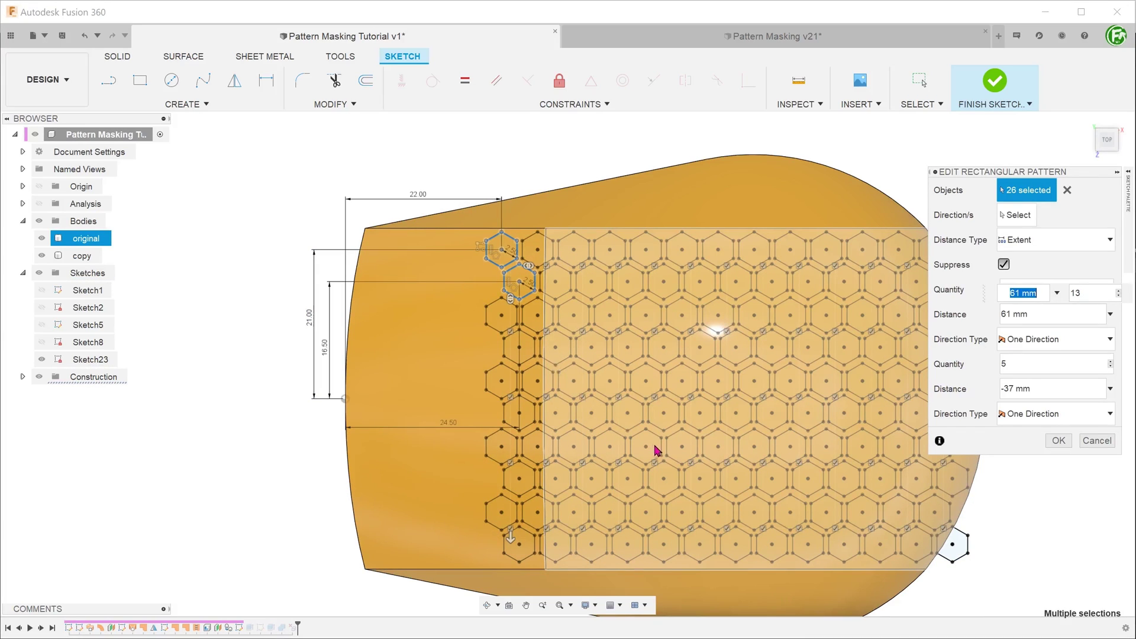
- Zoom in on the pattern's right side and suppress one hexagon occurrence
middle_click_drag(655, 450, 428, 435)
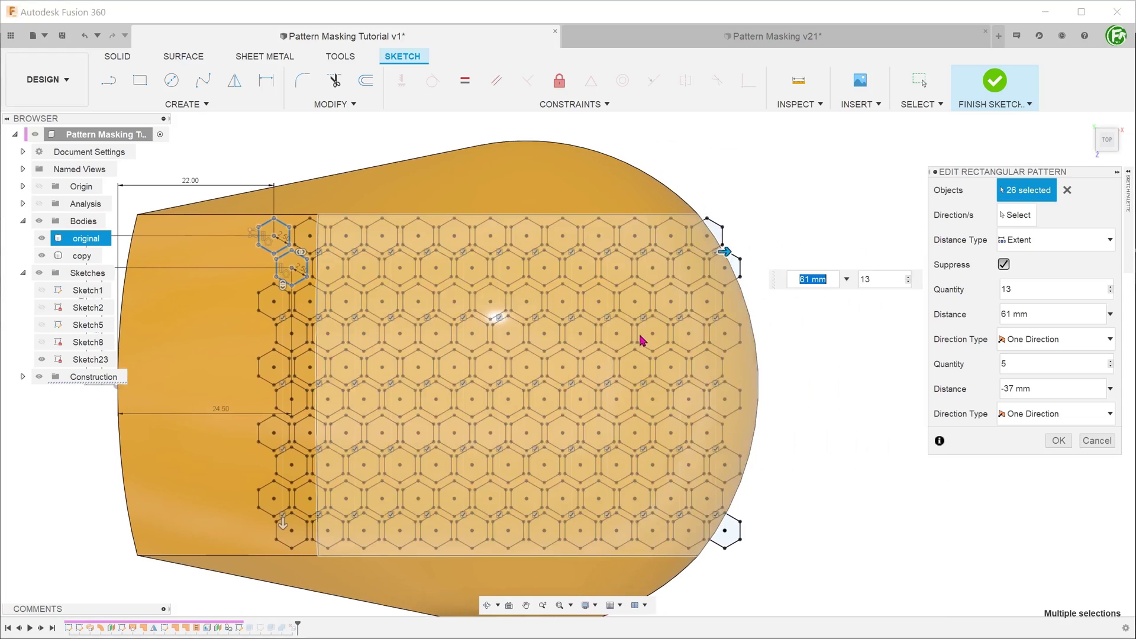
scroll(634, 278, "up", 2)
scroll(636, 266, "up", 2)
scroll(639, 253, "up", 1)
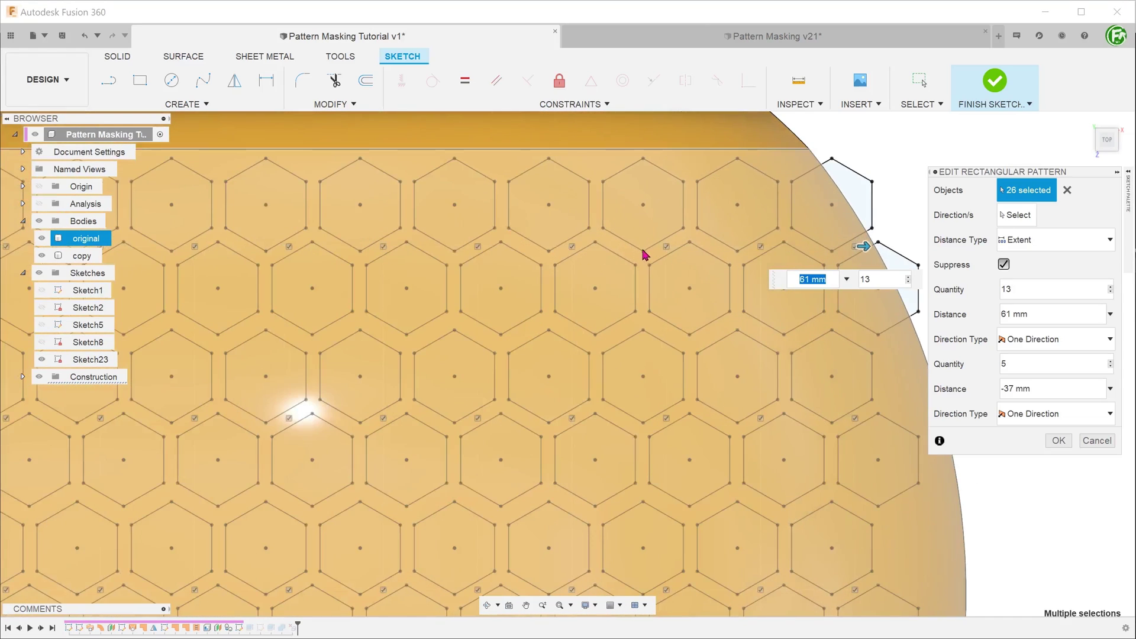
middle_click_drag(639, 253, 663, 244)
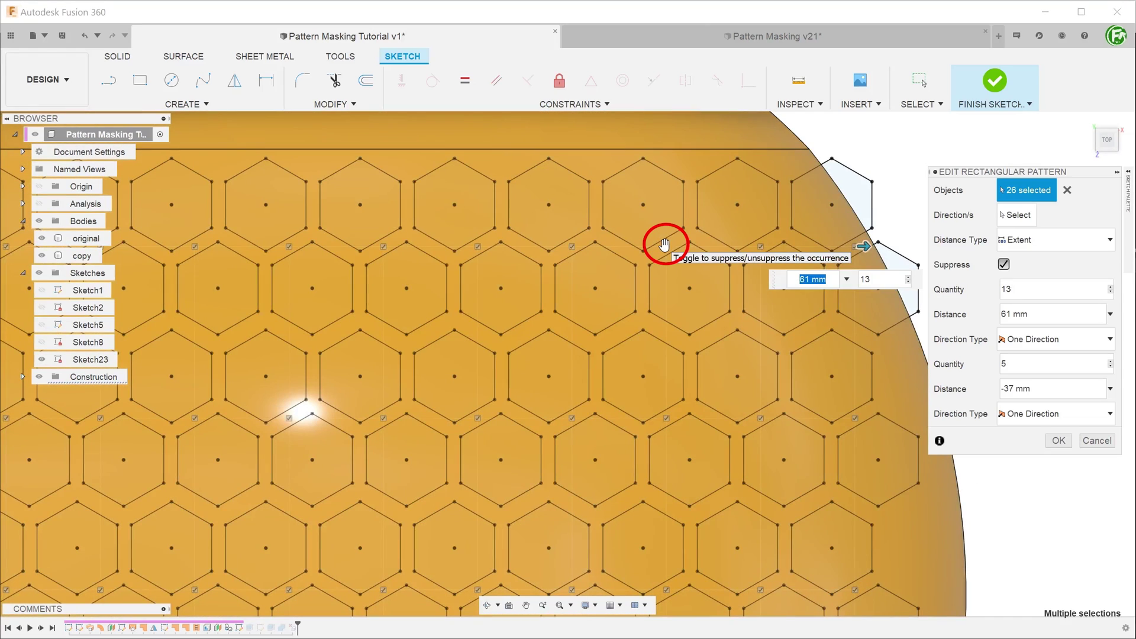
left_click(664, 244)
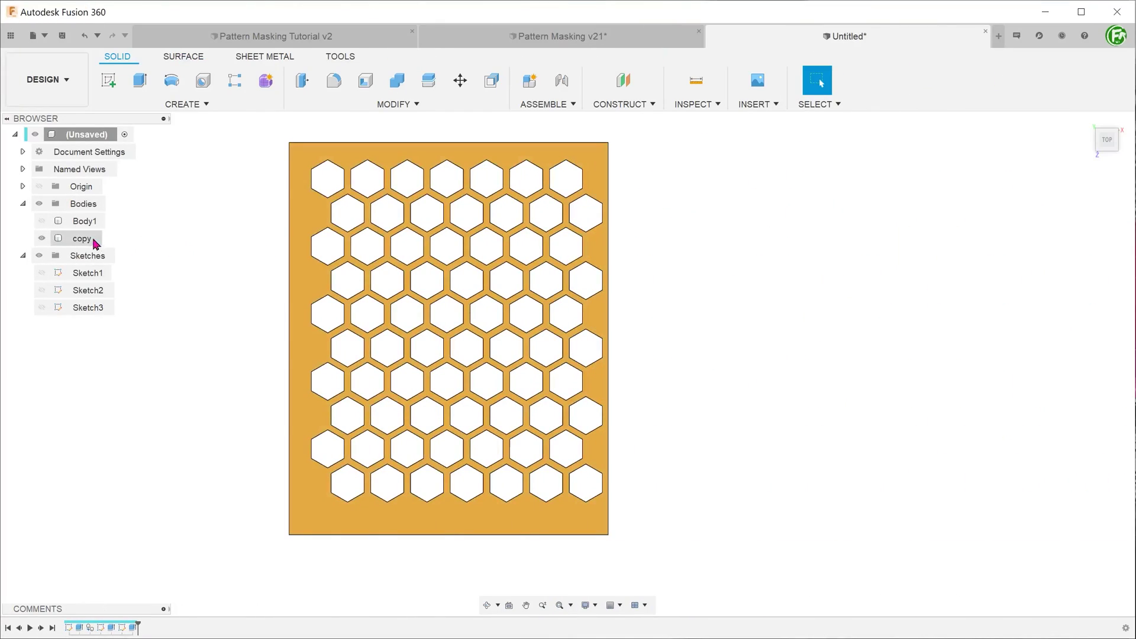
- Join the copy plate into Body1 with Combine, then return to the Home view
left_click(42, 238)
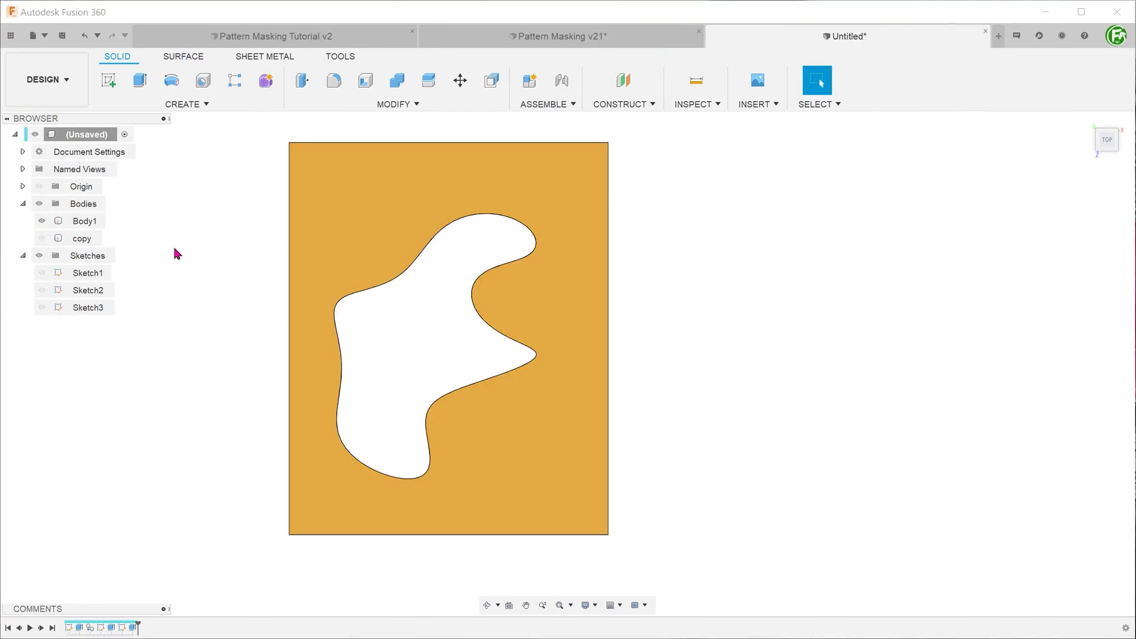
left_click(43, 239)
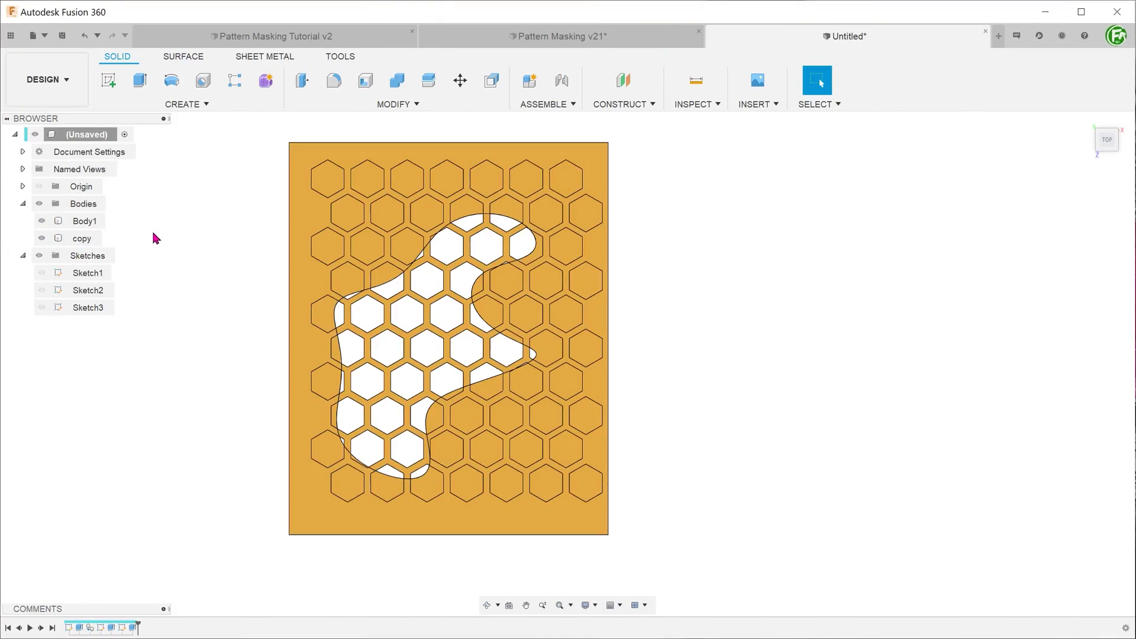
left_click(396, 87)
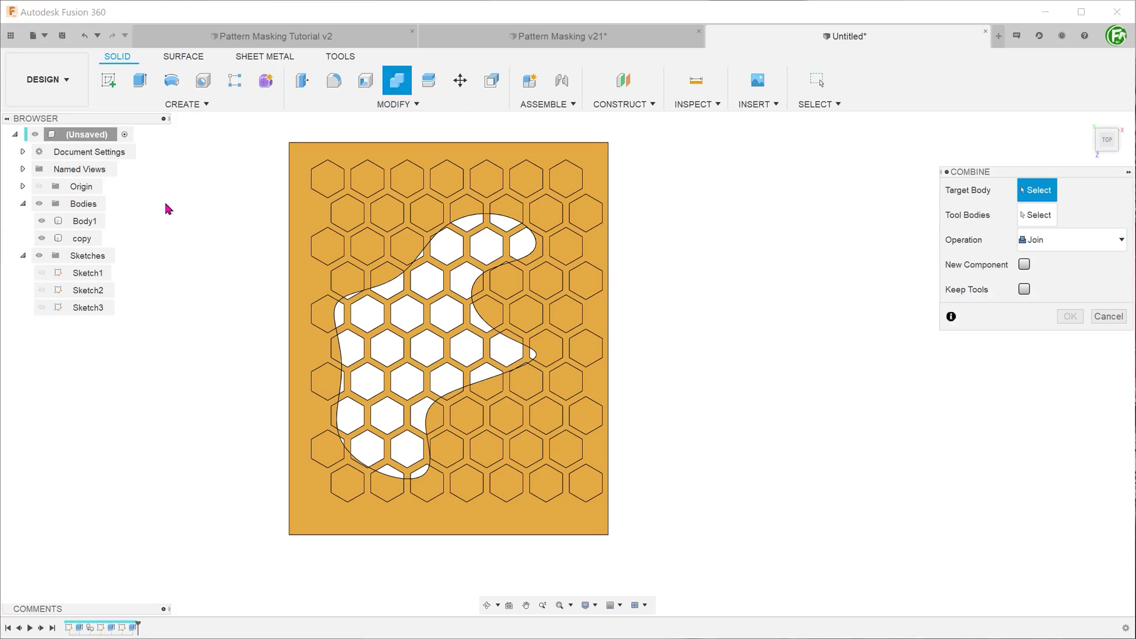
left_click(102, 222)
left_click(83, 238)
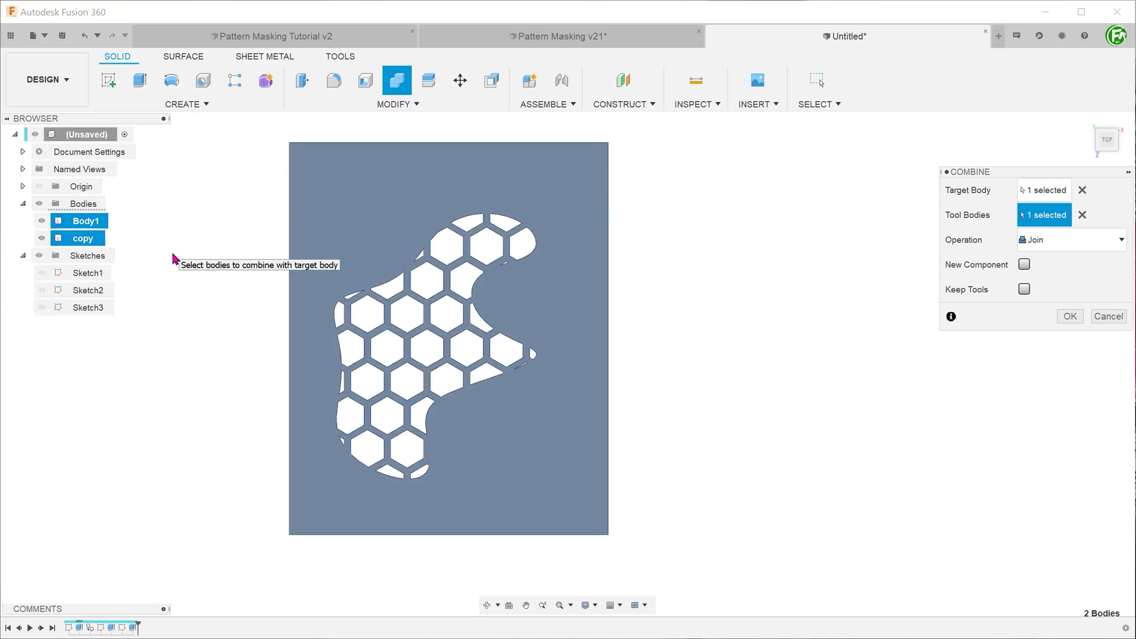
left_click(1067, 317)
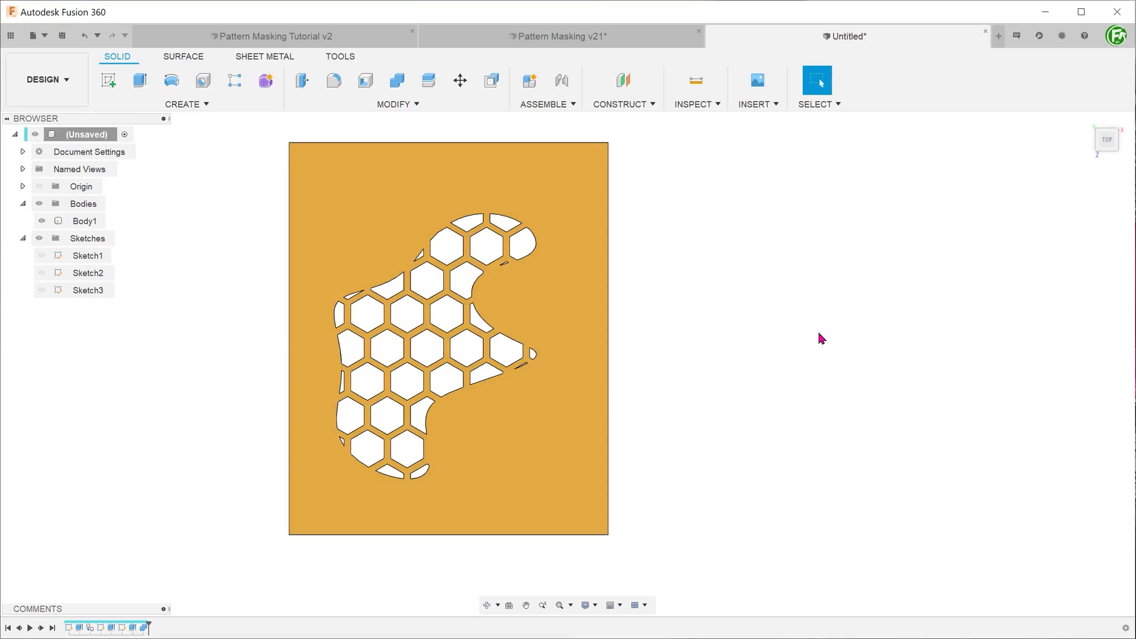
key("shift+F6")
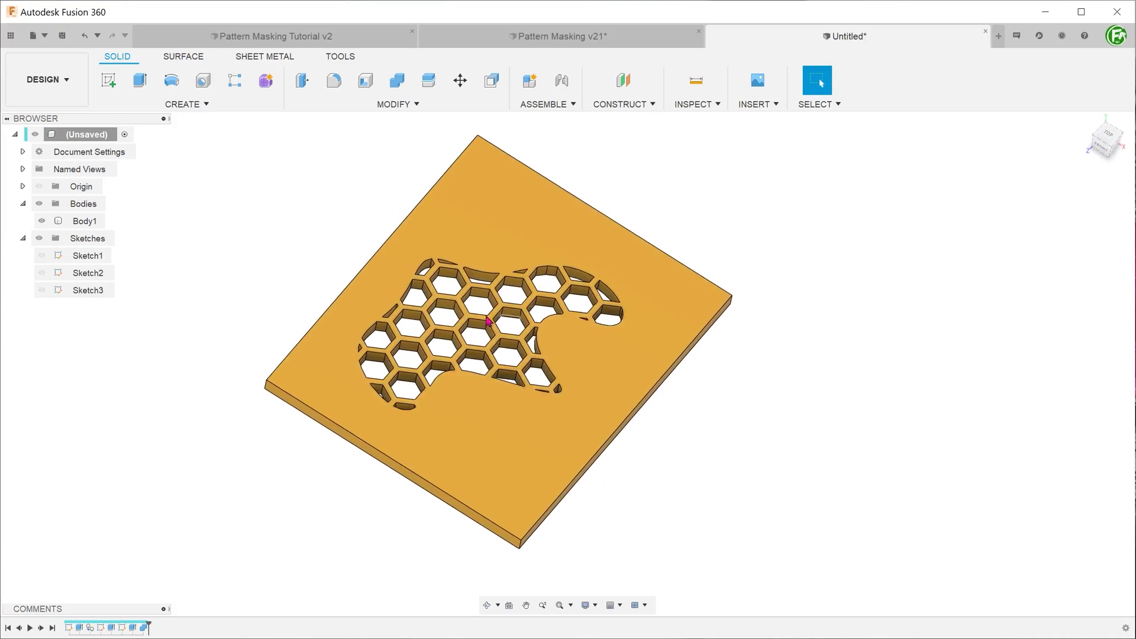
left_click(246, 325)
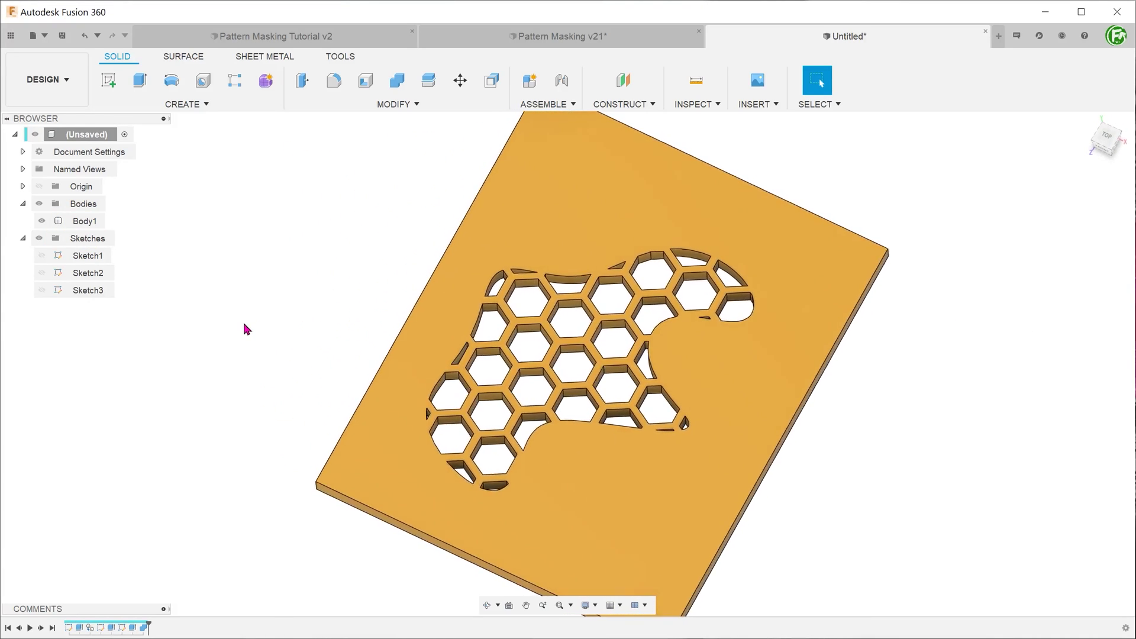